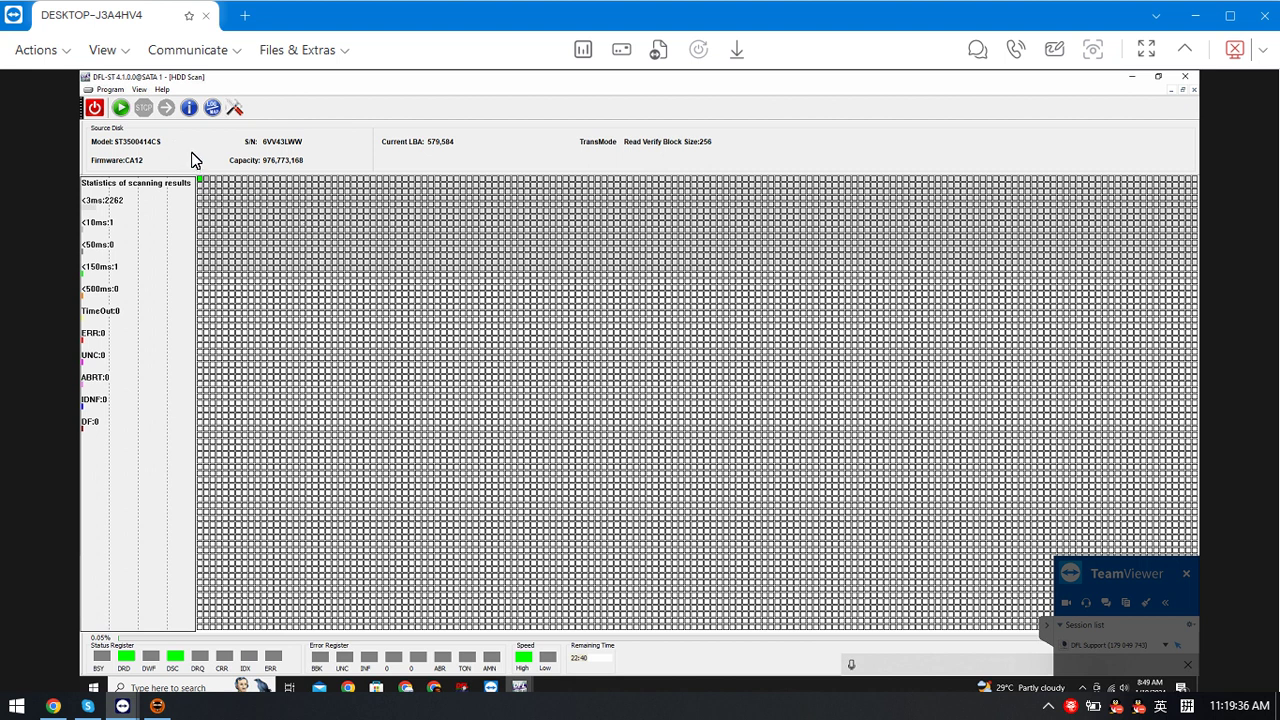
Step: Run a surface scan from start LBA 579584000, stop it once bad blocks appear, and close the scan window
left_click(236, 110)
left_click(648, 261)
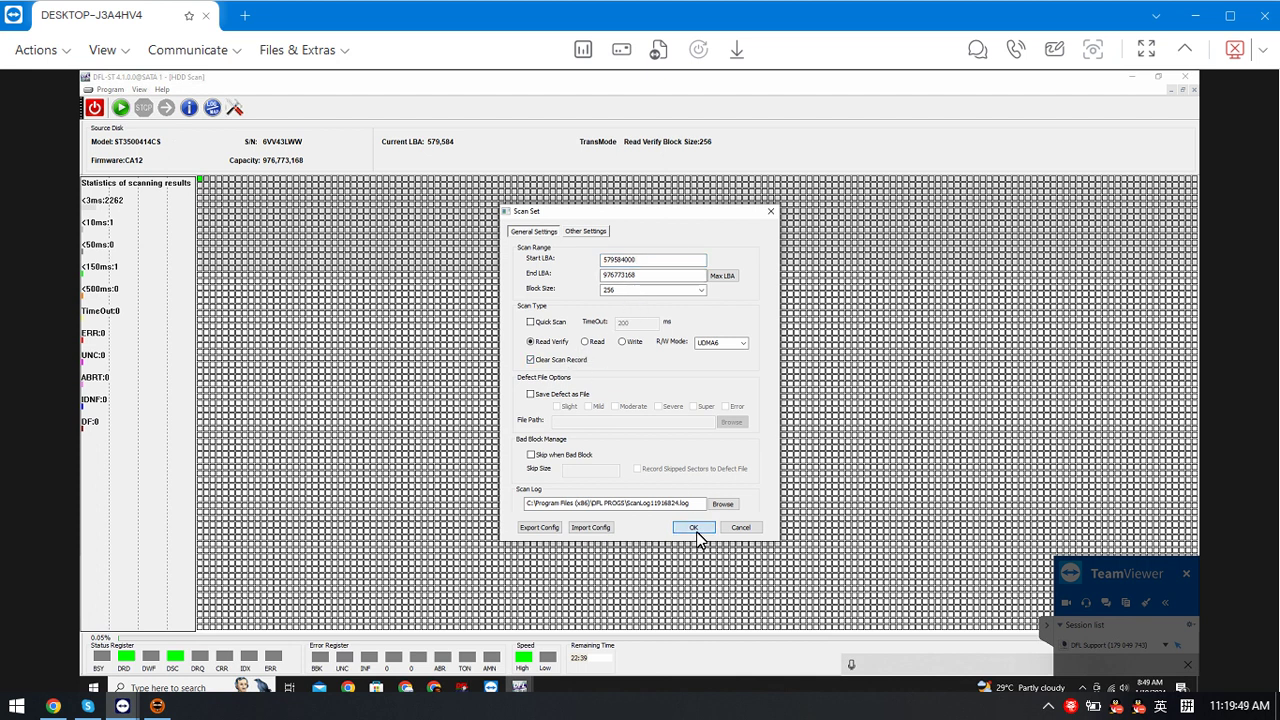
left_click(695, 528)
left_click(124, 108)
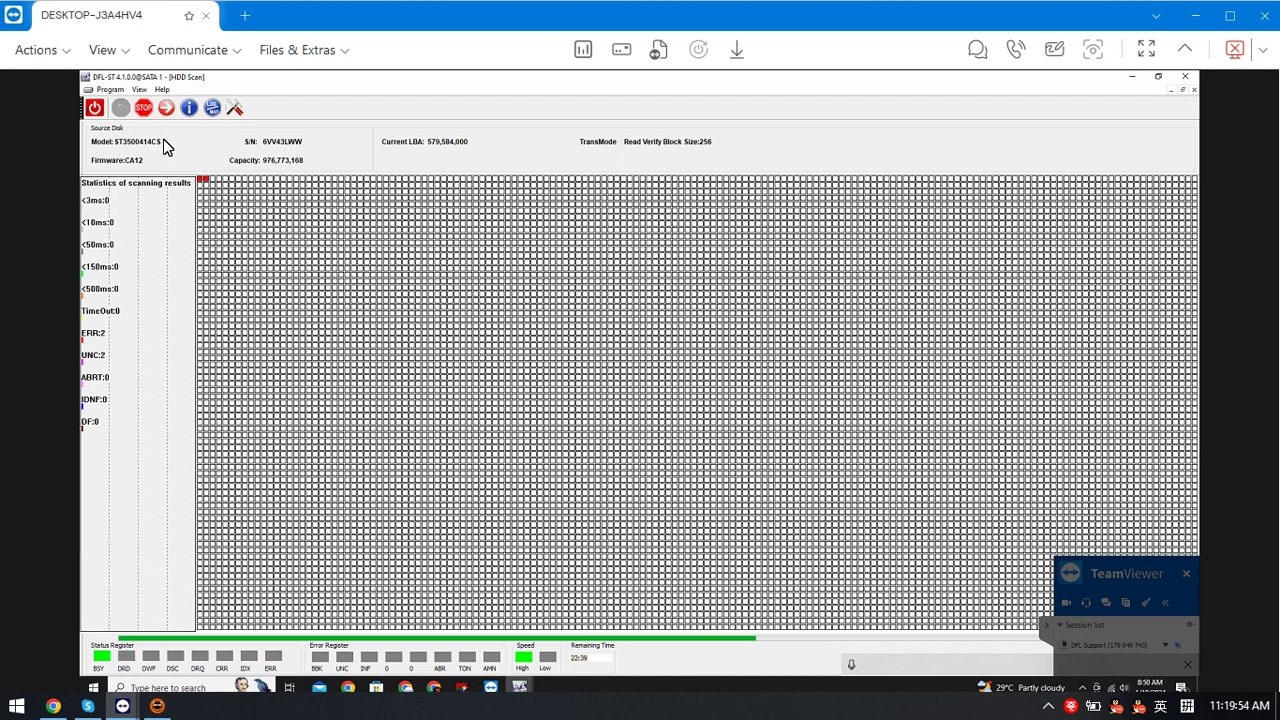
left_click(146, 108)
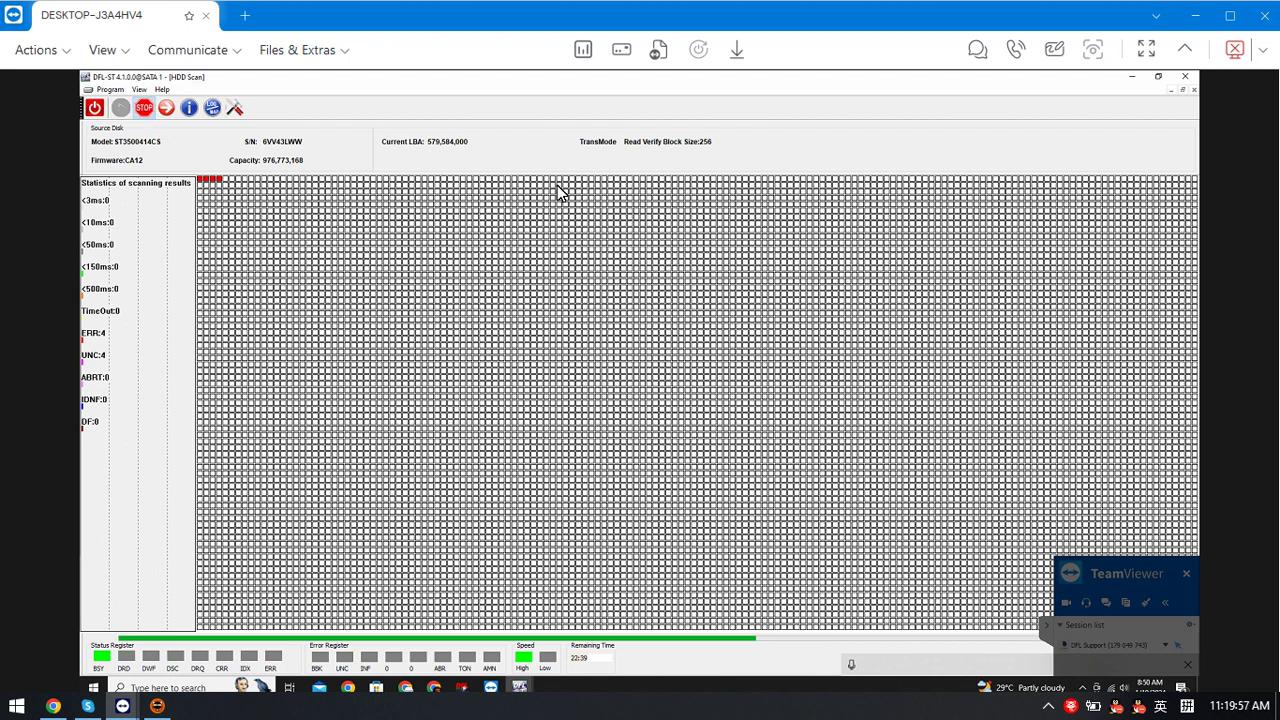
left_click(1192, 89)
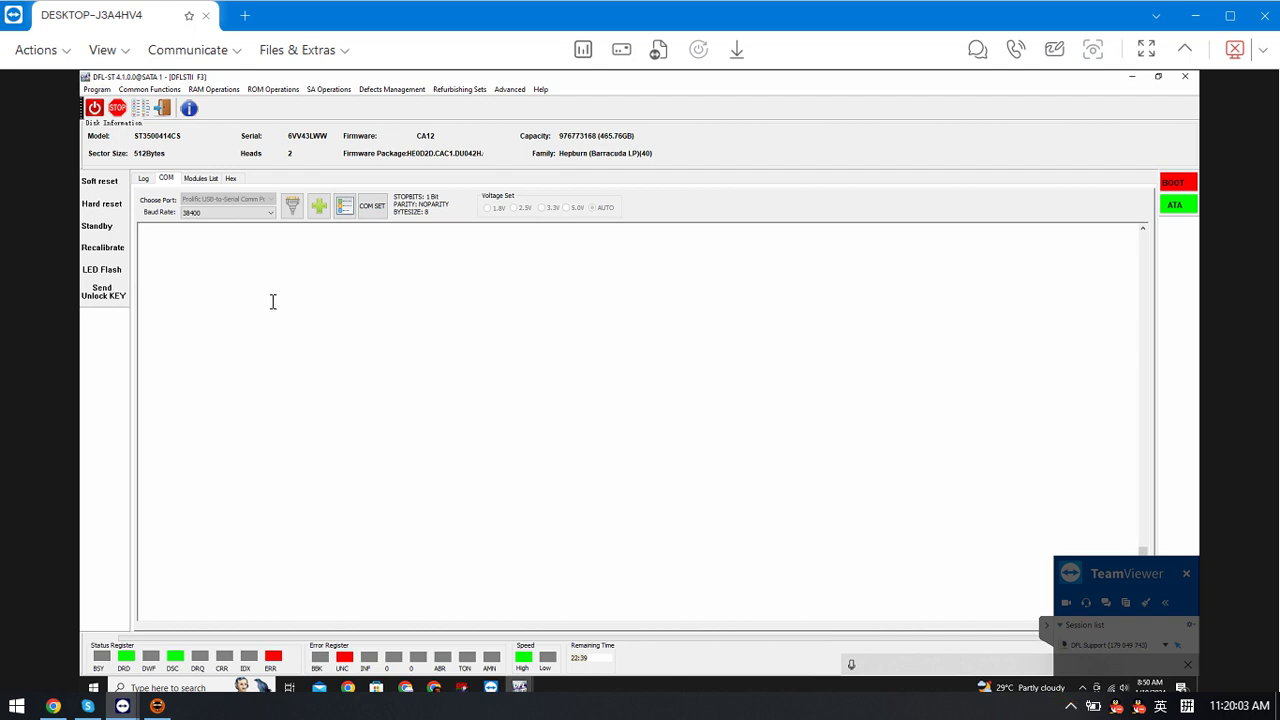
Step: In diagnostic mode, run i4,1,22, V4 and V40 to list reassigned sectors and the G-list, then return to ESLIP
key("ctrl+z")
type("i4,1,22")
key("Return")
type("V4")
key("Return")
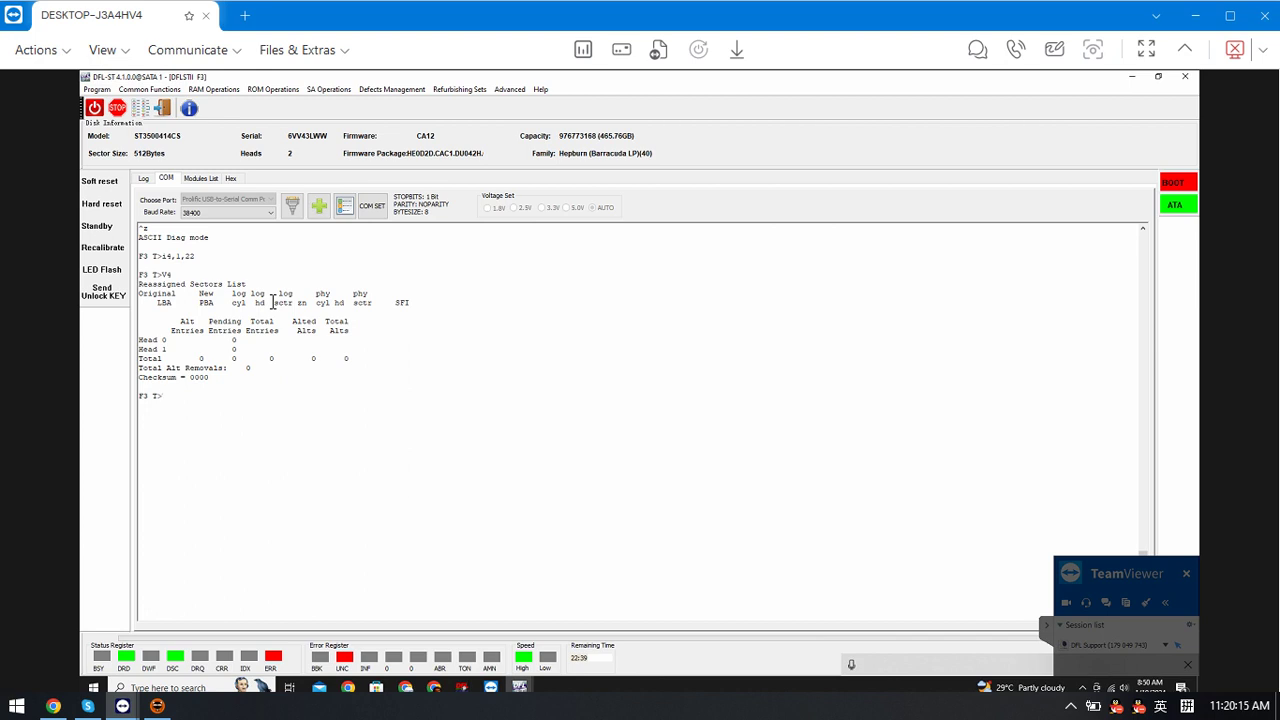
type("V40")
key("Return")
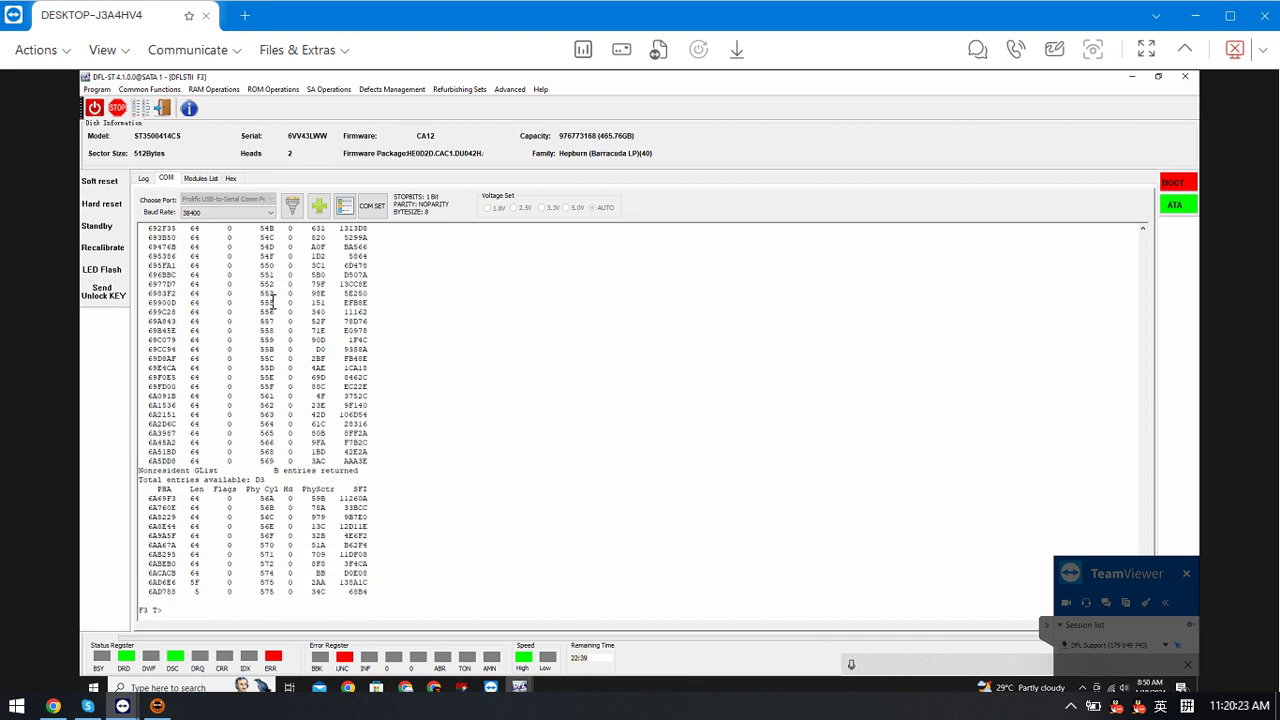
key("ctrl+t")
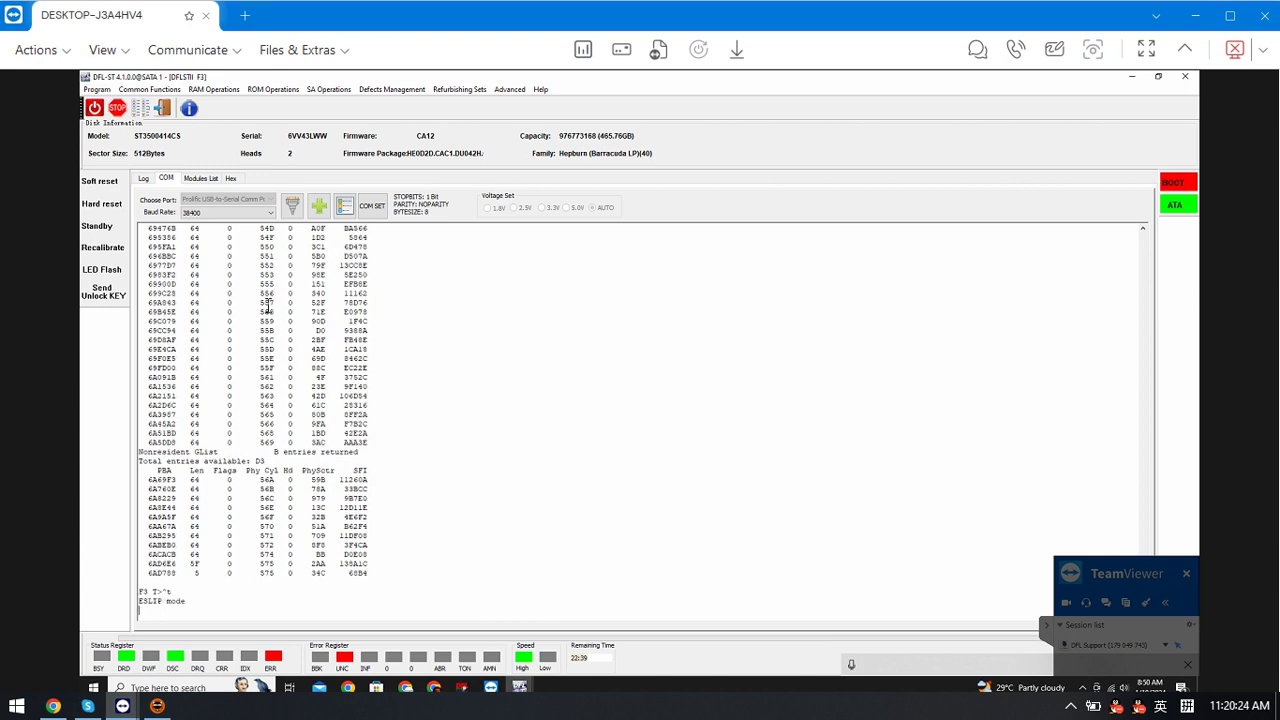
Step: Clear the non-resident G-list via ATA for drive series .12, then show the COM terminal
left_click(417, 89)
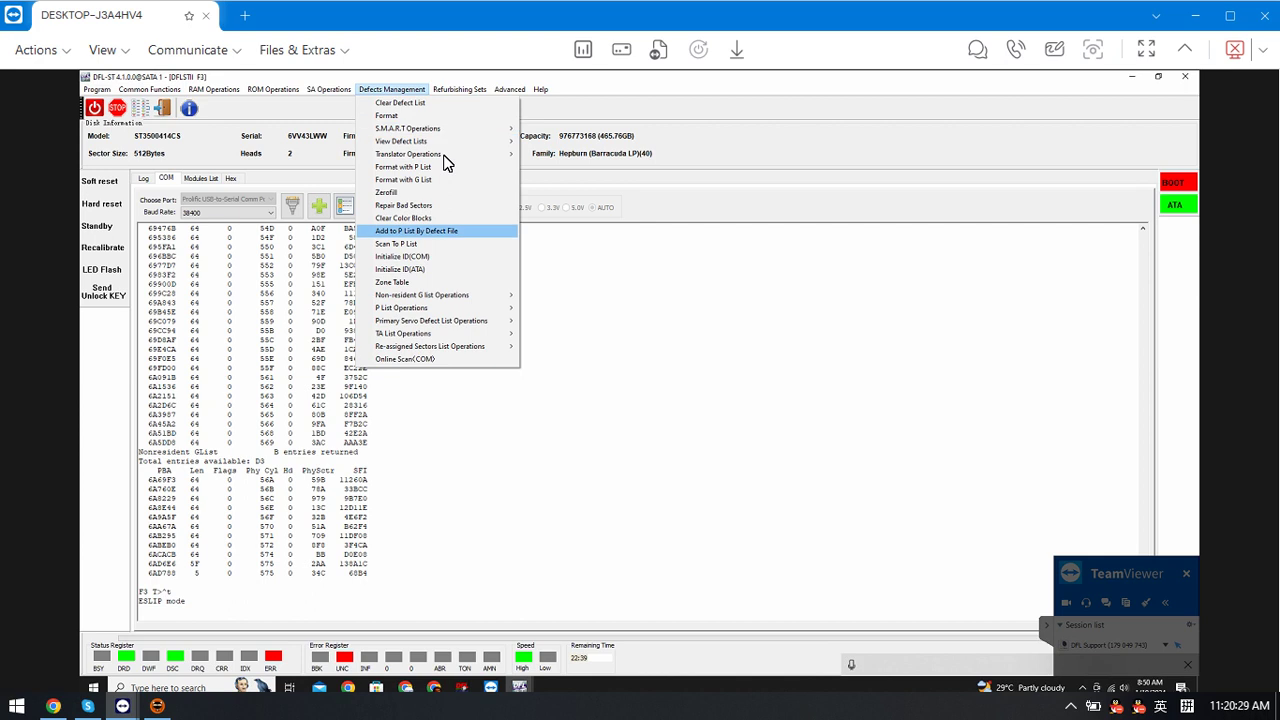
mouse_move(471, 161)
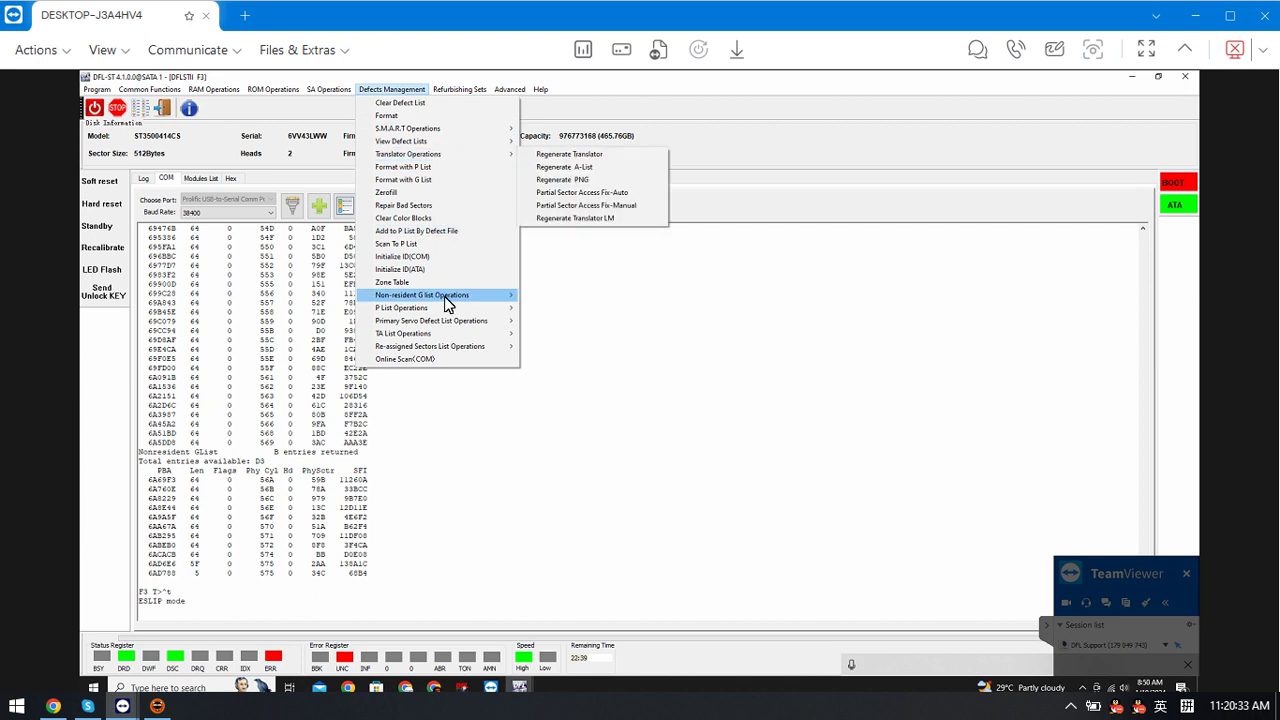
mouse_move(470, 297)
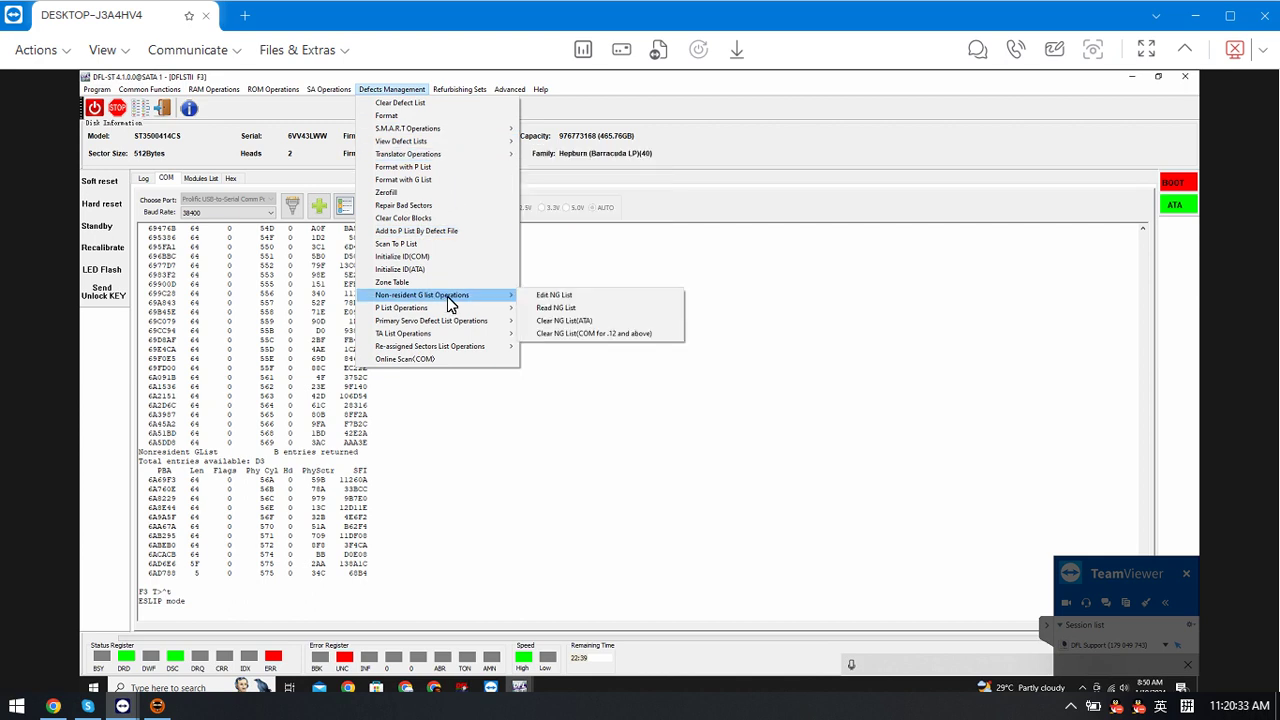
left_click(577, 323)
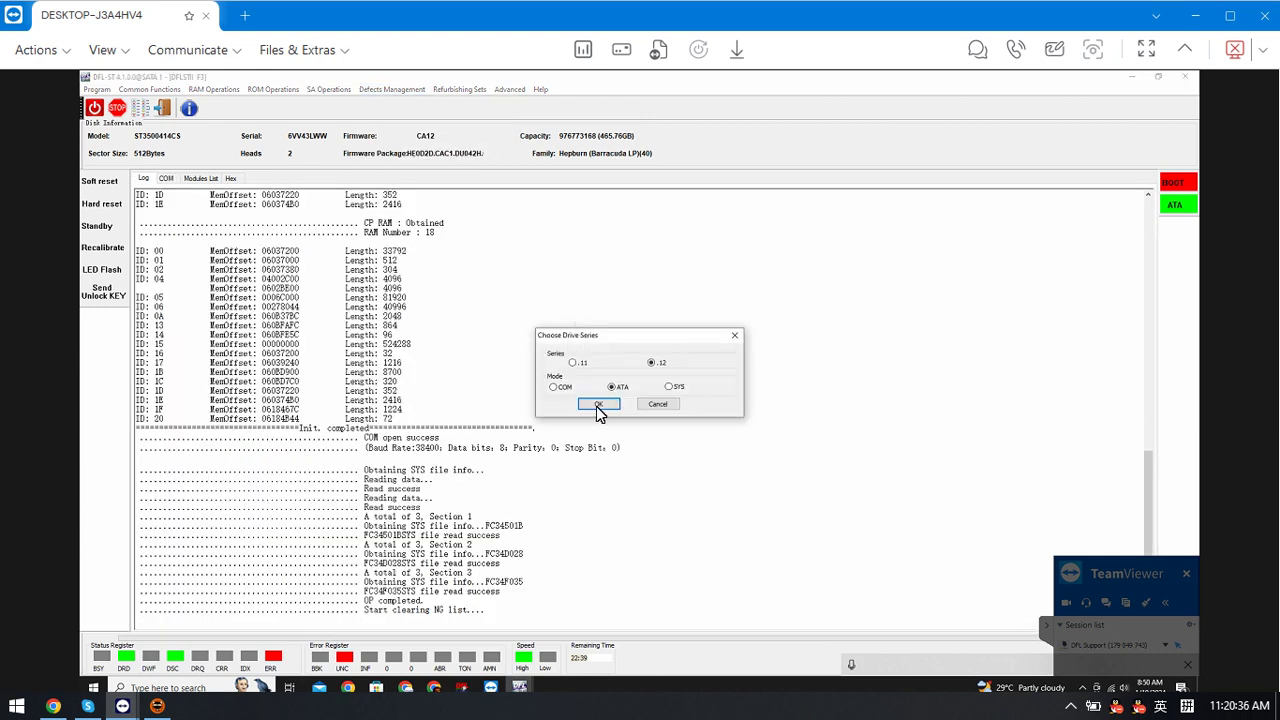
left_click(598, 404)
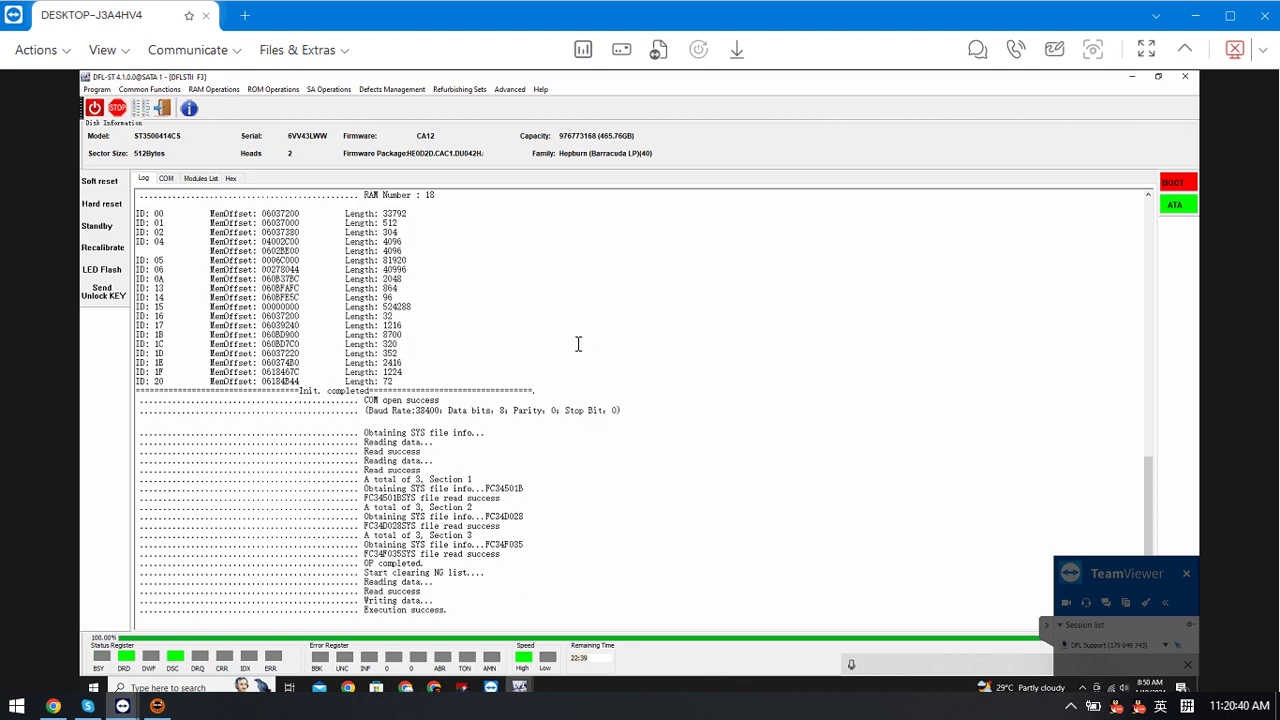
left_click(166, 178)
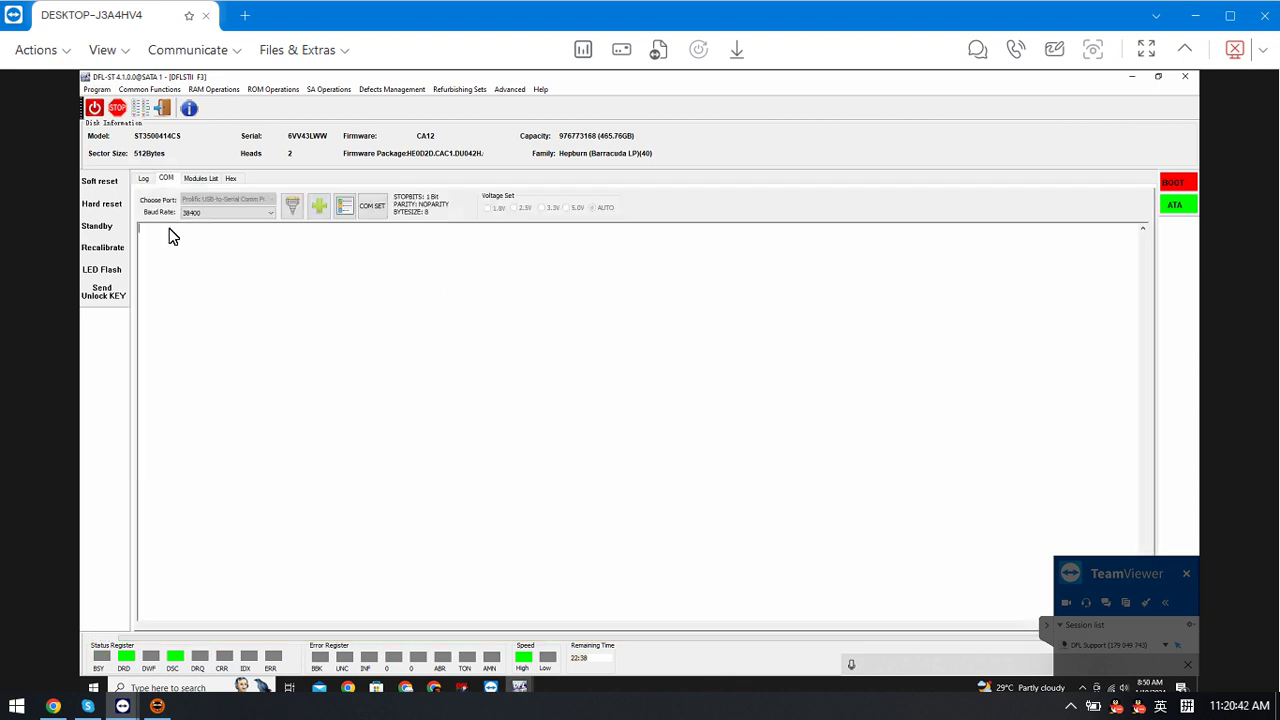
Step: In diagnostic mode, format the user partition with m0,6,3,,,,,22 and confirm V40 shows 0 entries
key("ctrl+z")
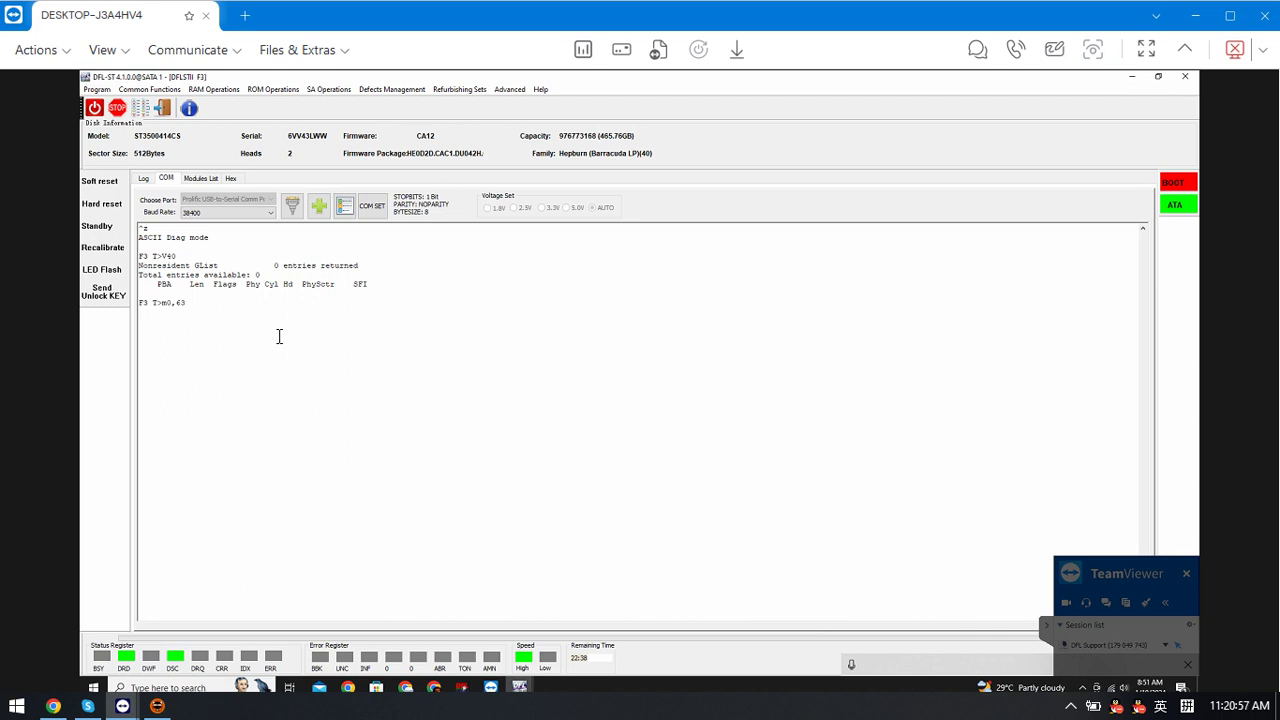
type(",3,,,,,2")
type("22")
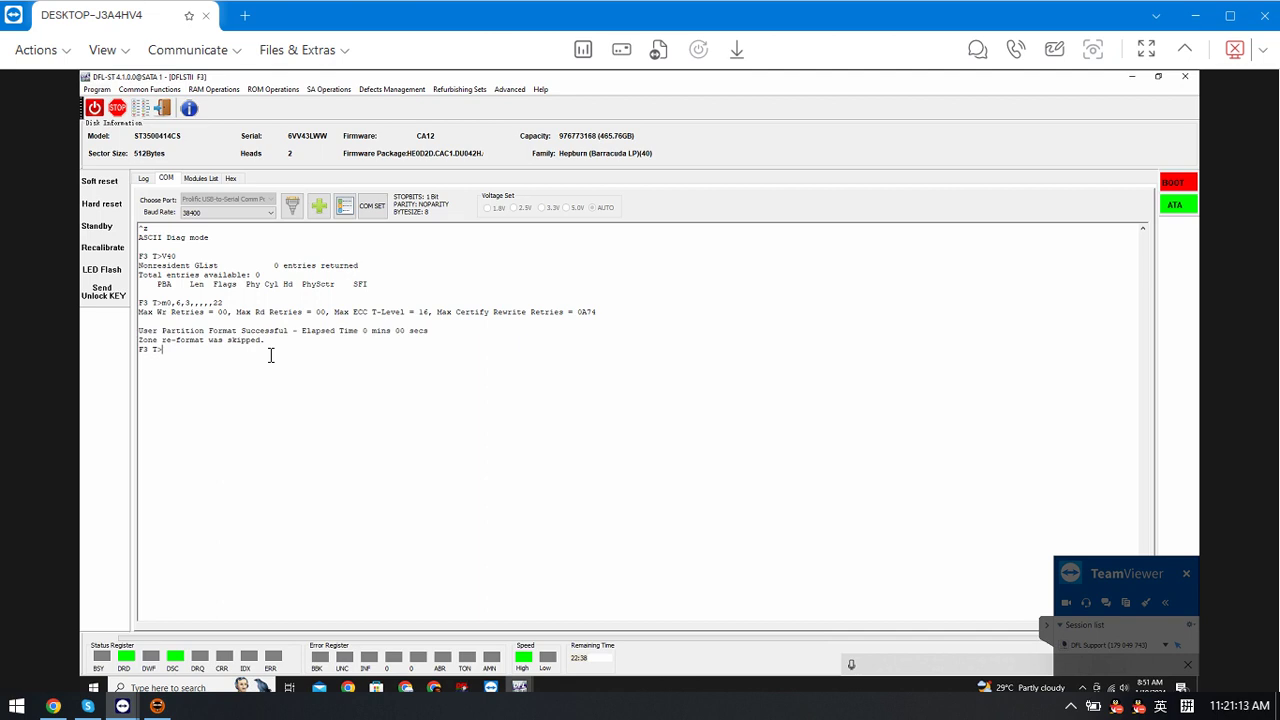
type("40")
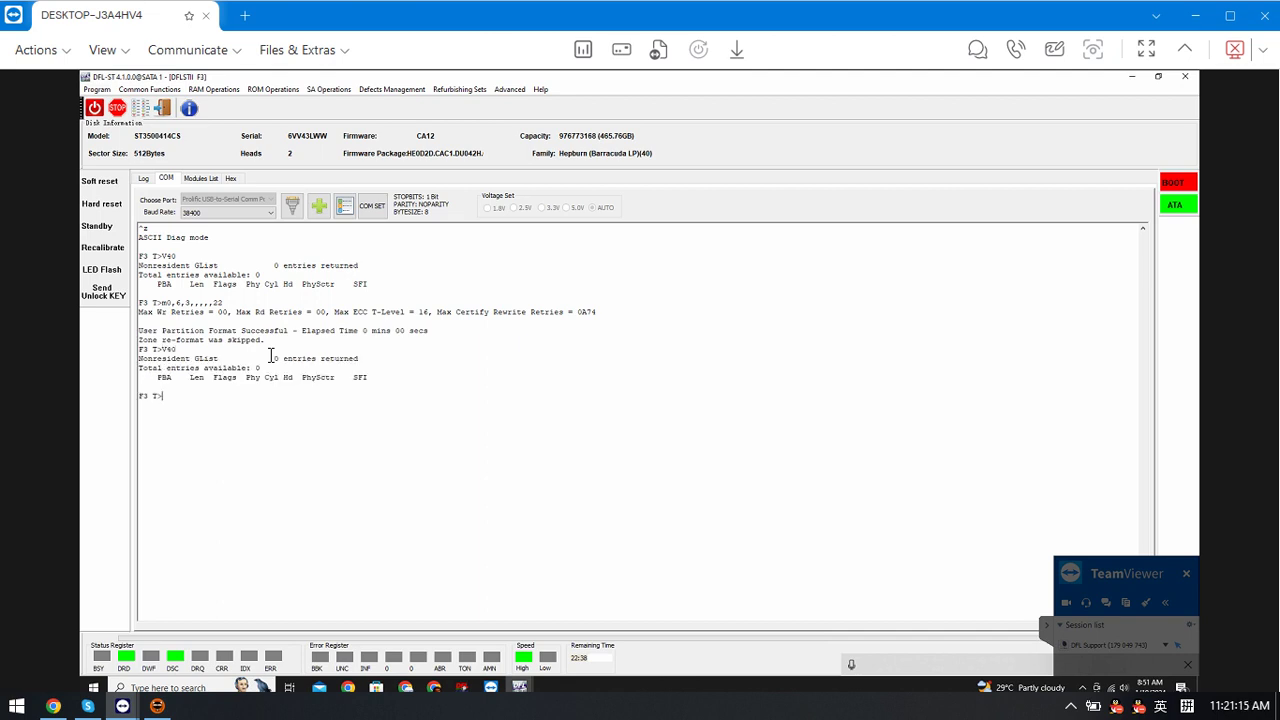
key("ctrl+t")
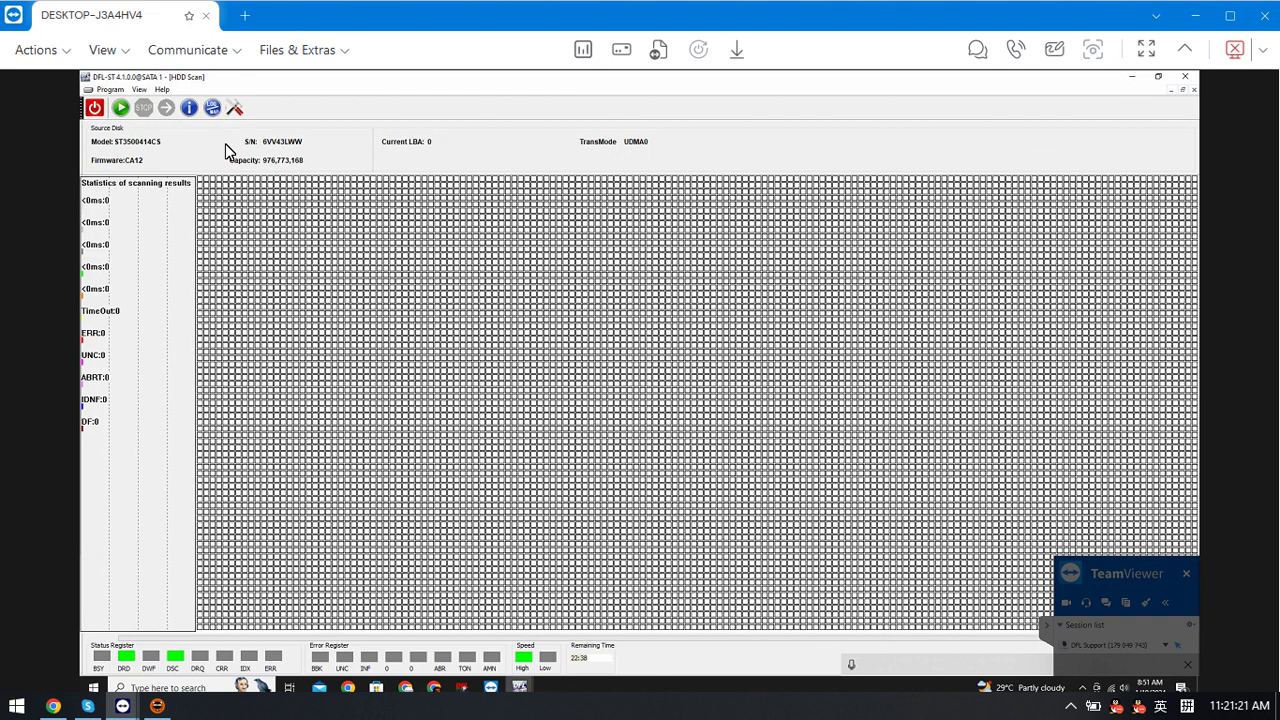
Step: Rescan from start LBA 800000000 with the old scan record cleared, then stop it
left_click(237, 109)
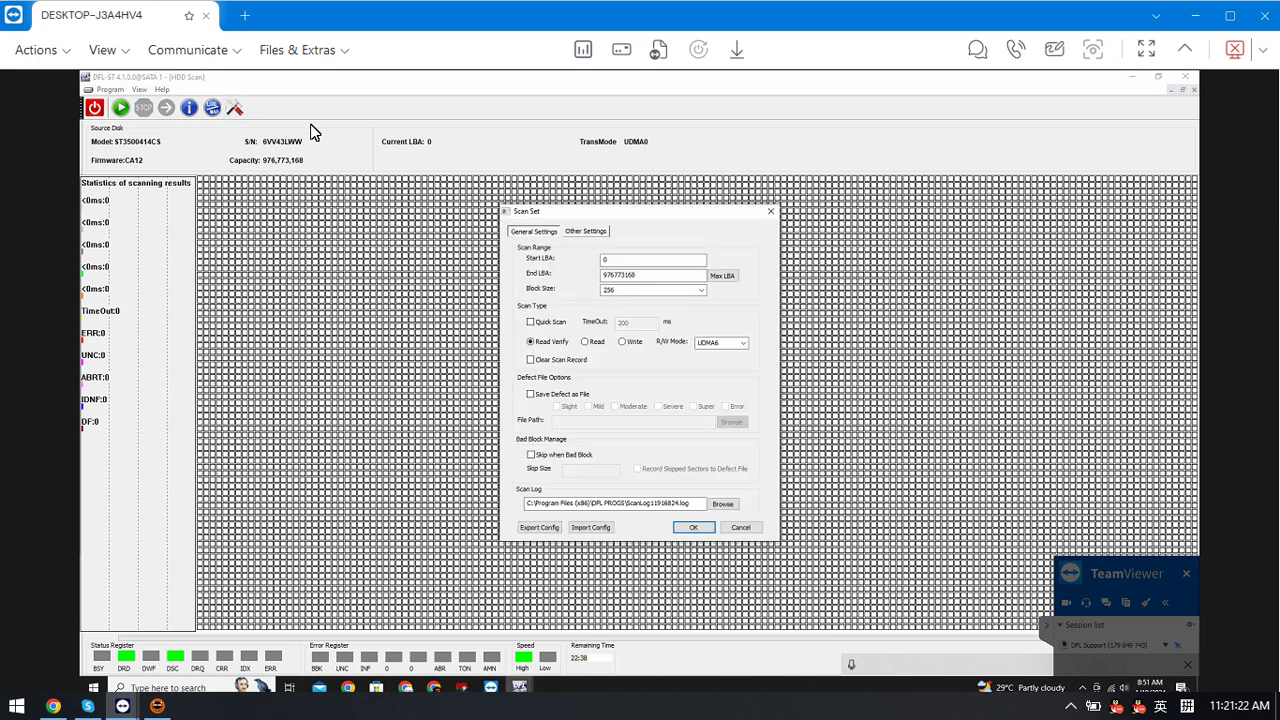
left_click(659, 261)
type("800000000")
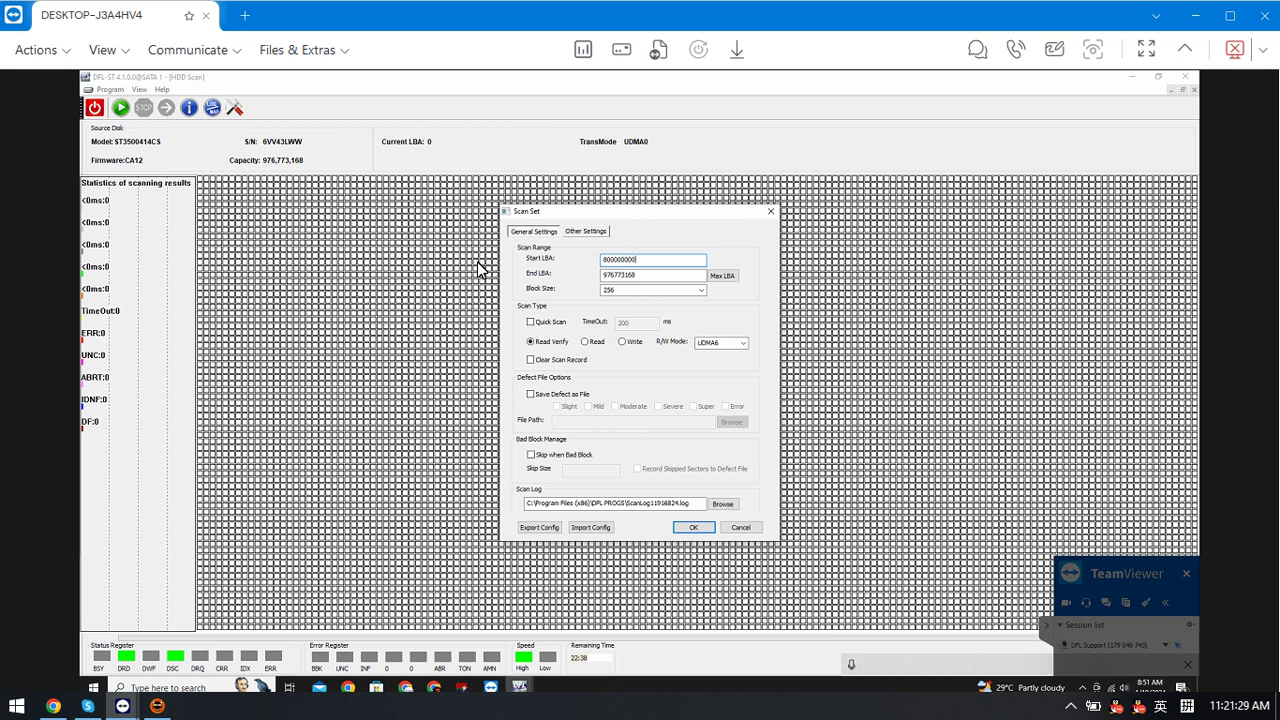
left_click(562, 366)
left_click(690, 528)
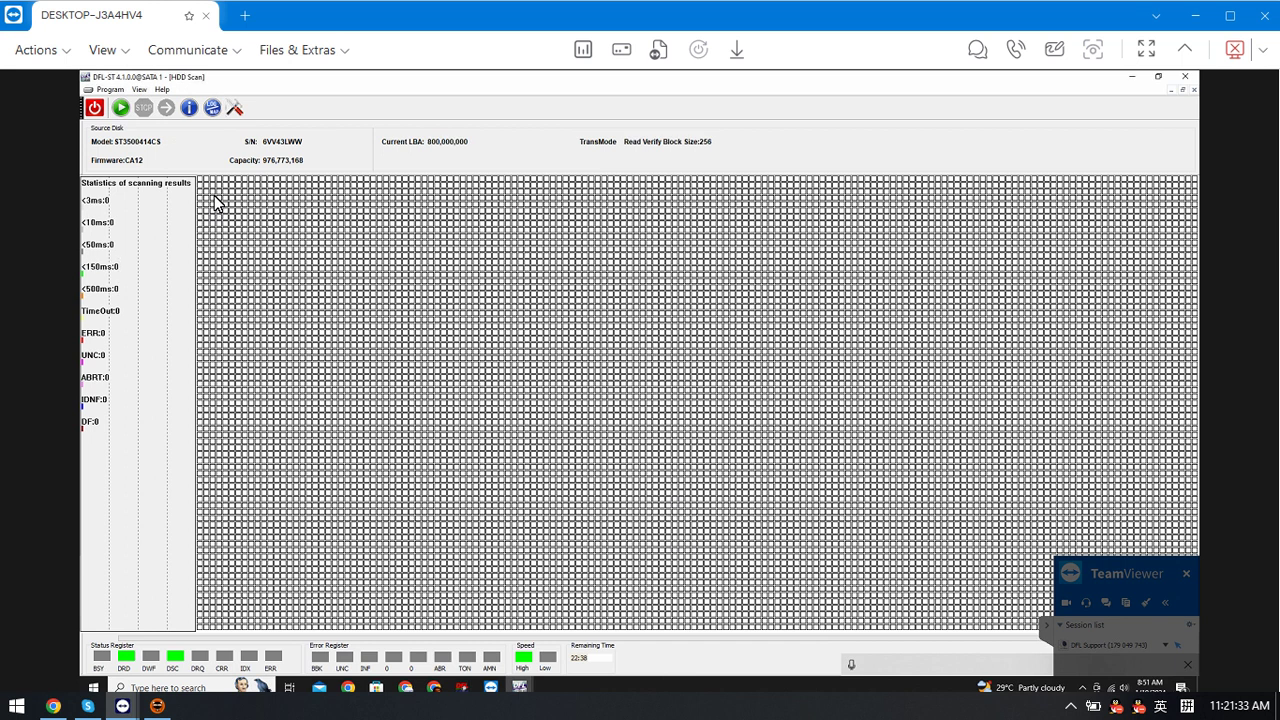
left_click(119, 108)
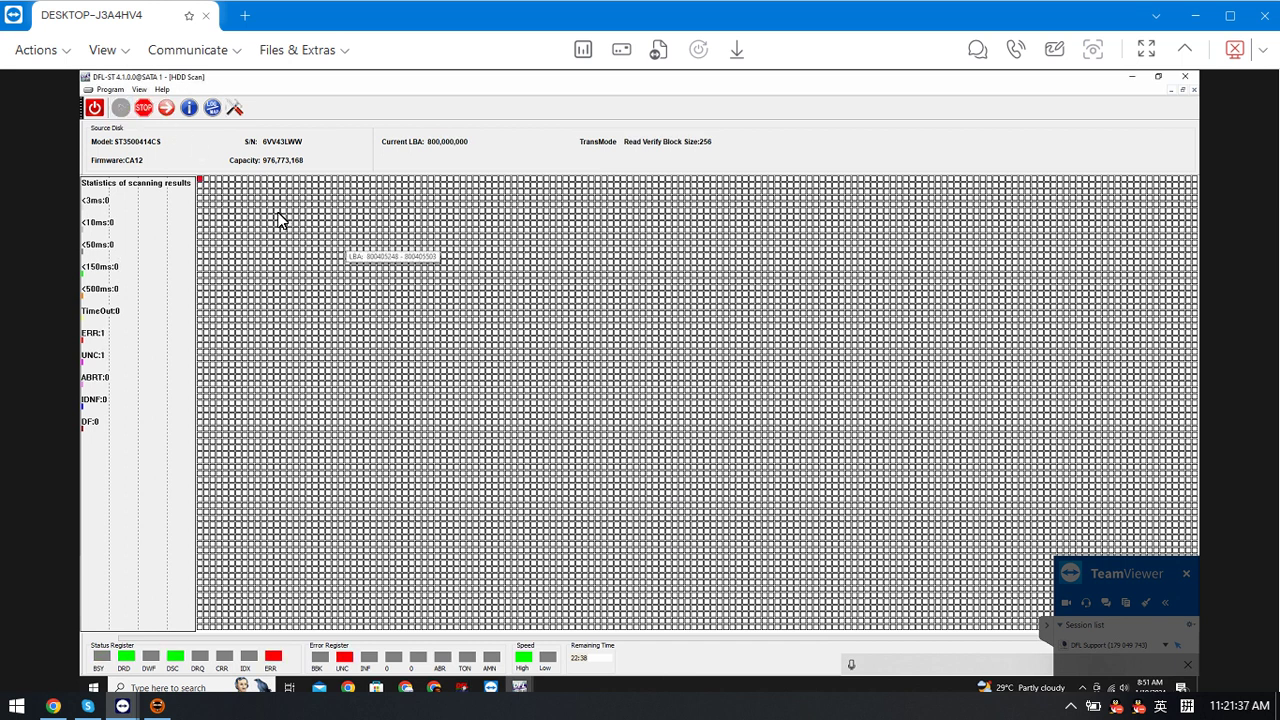
left_click(145, 112)
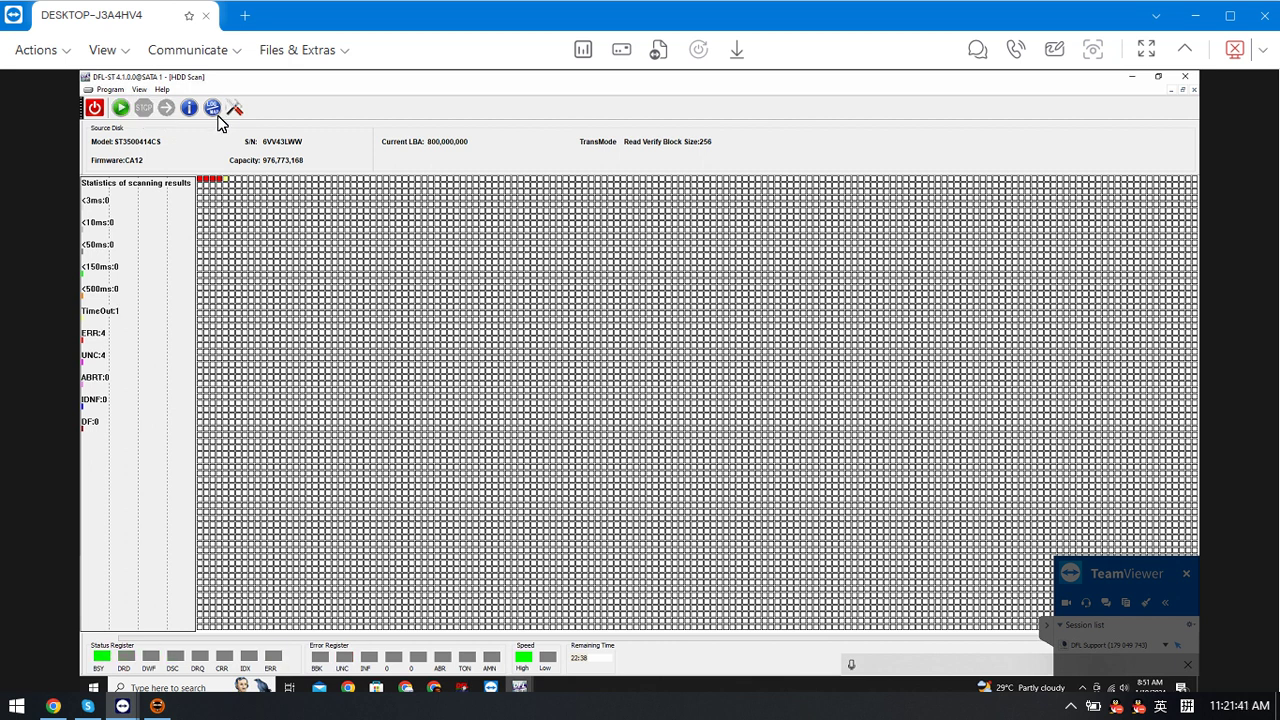
Step: Rescan from start LBA 500001024 with the scan record cleared, then close HDD Scan
left_click(236, 110)
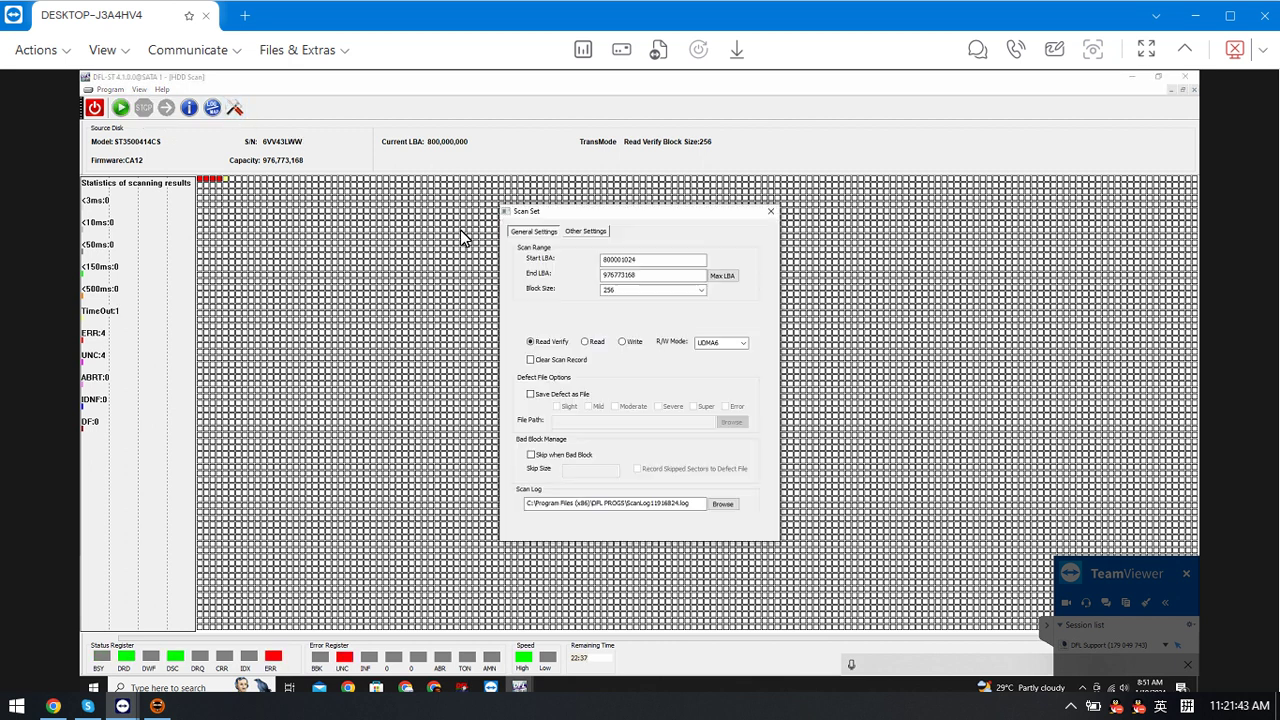
left_click(608, 258)
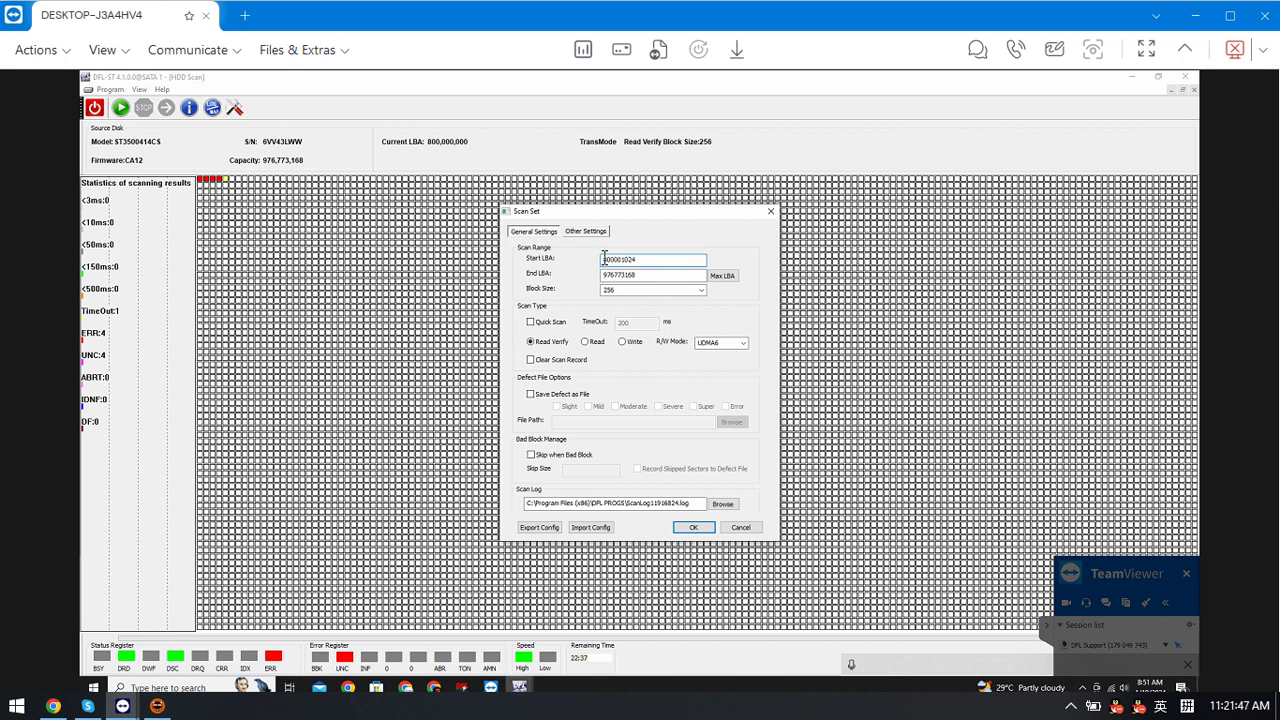
type("5")
left_click(545, 362)
left_click(694, 528)
left_click(120, 110)
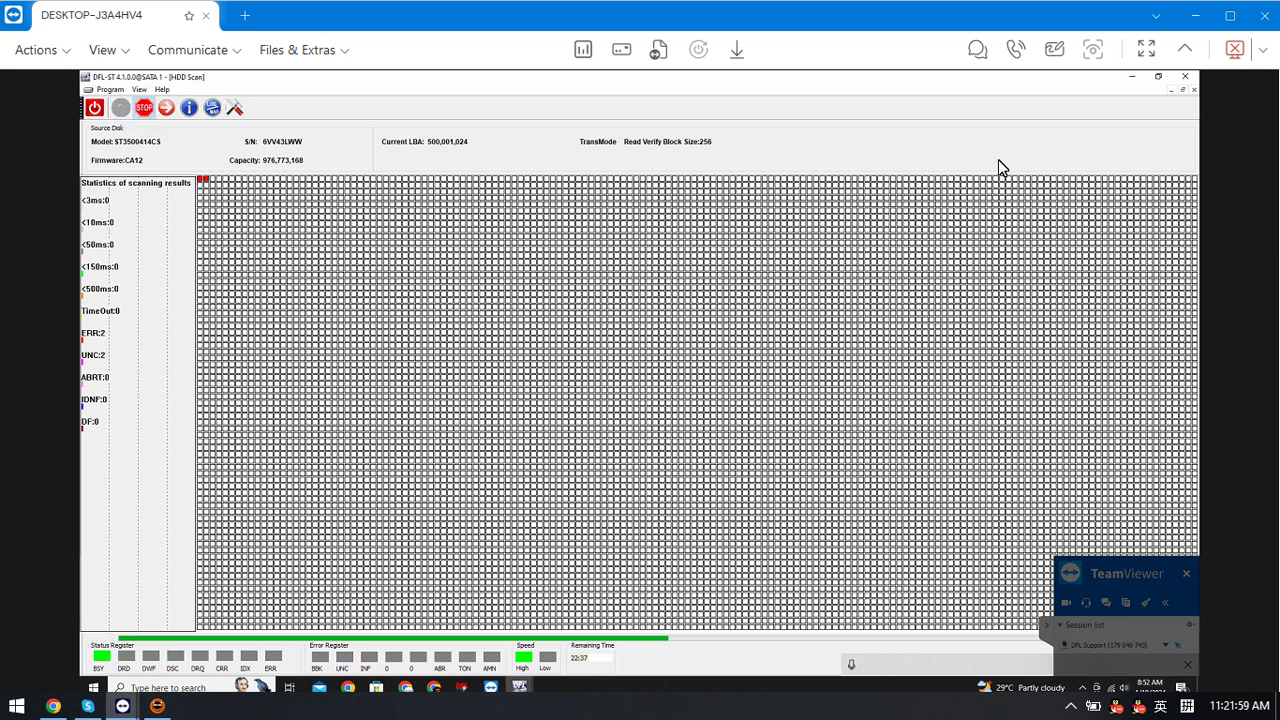
left_click(1193, 89)
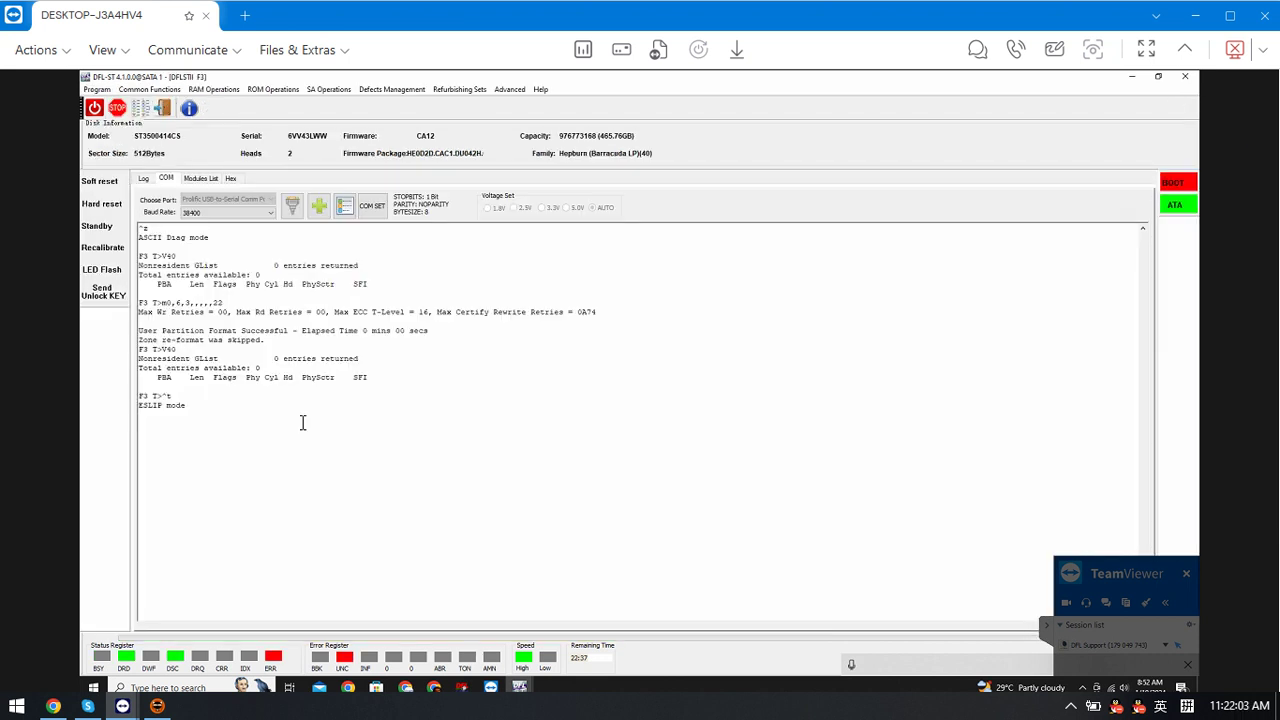
Step: Confirm with V40 in diagnostic mode that the non-resident G-list has 0 entries, then return to ESLIP
key("ctrl+z")
type("V40")
key("Return")
key("ctrl+t")
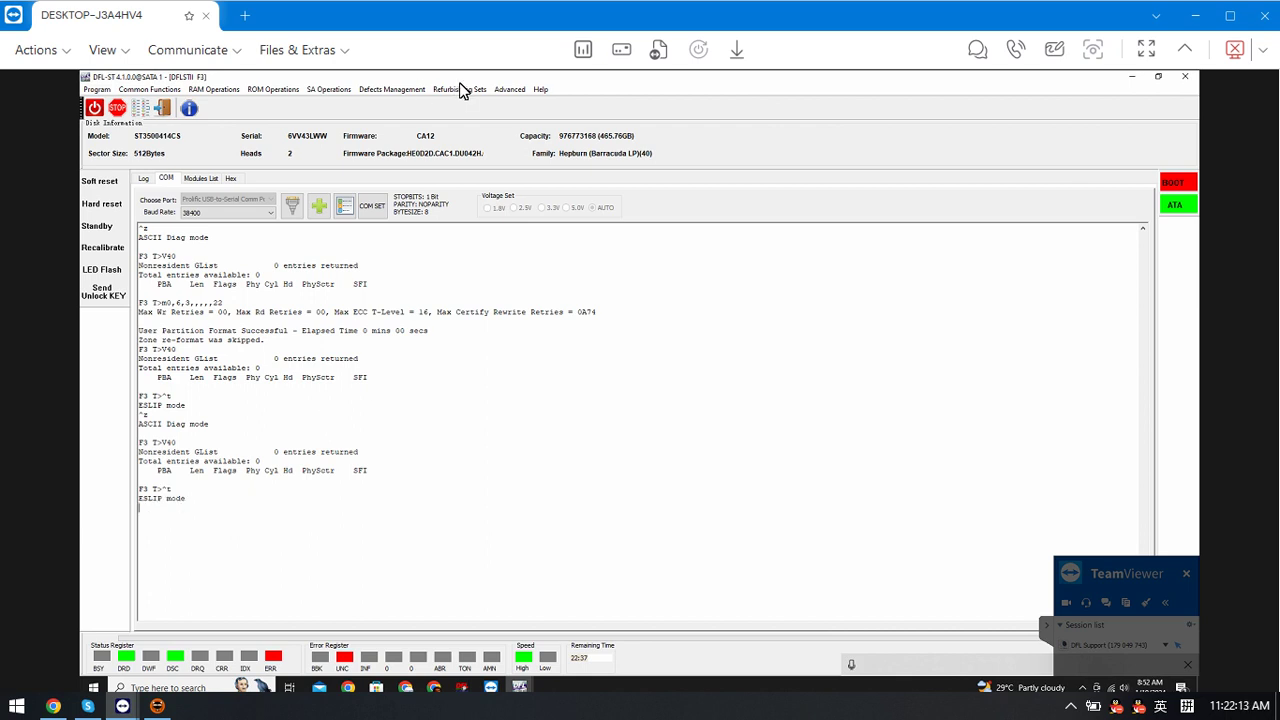
Step: Open the Partial Sector Access Fix-Manual repair form from Defects Management > Translator Operations
left_click(405, 89)
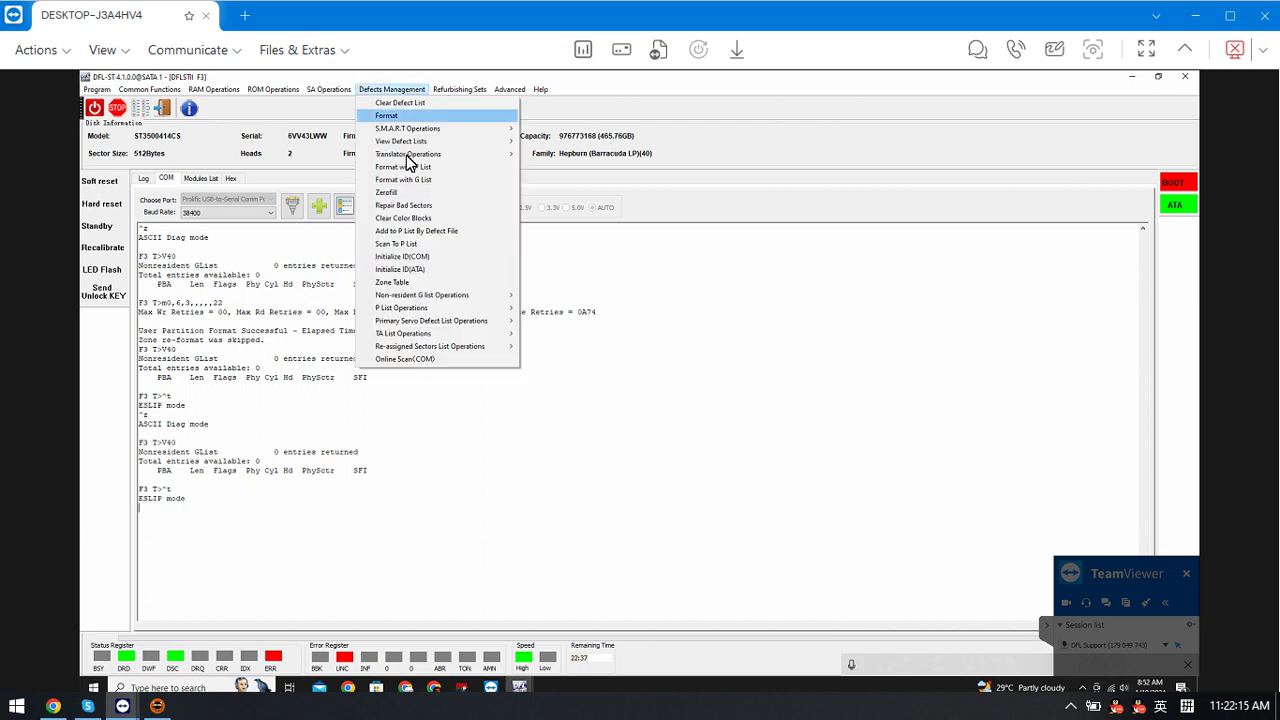
mouse_move(491, 157)
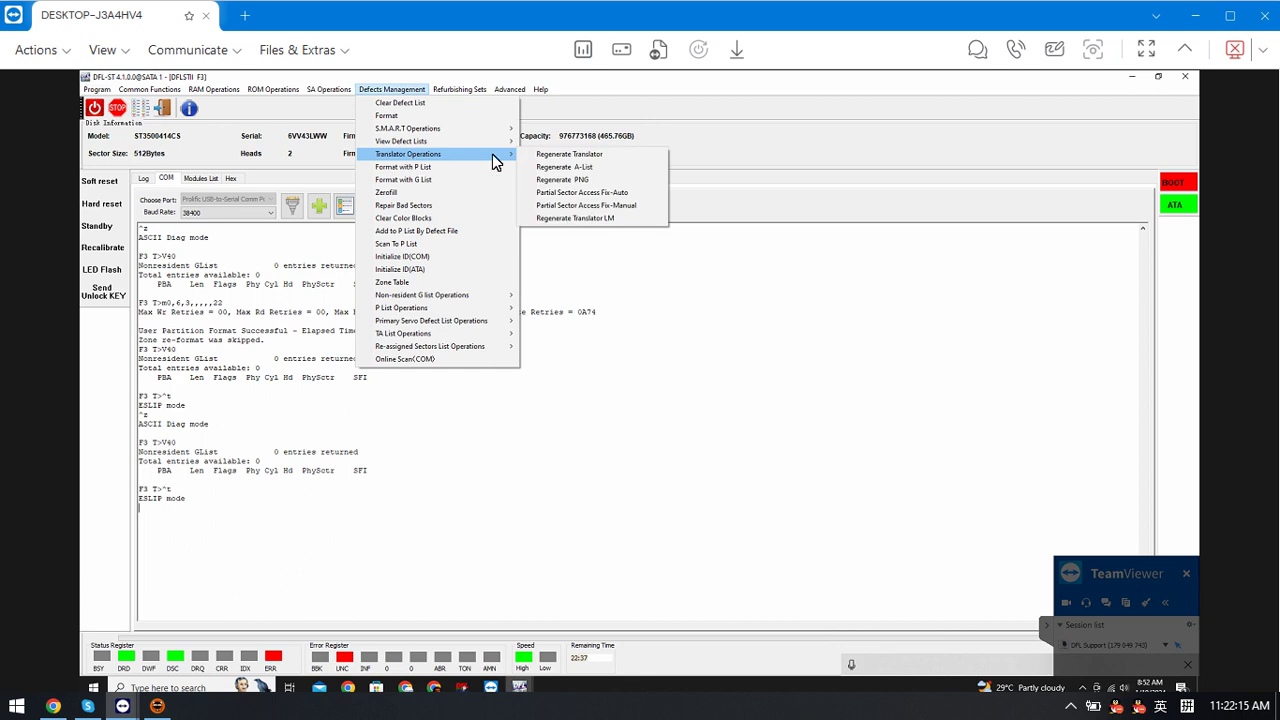
left_click(609, 220)
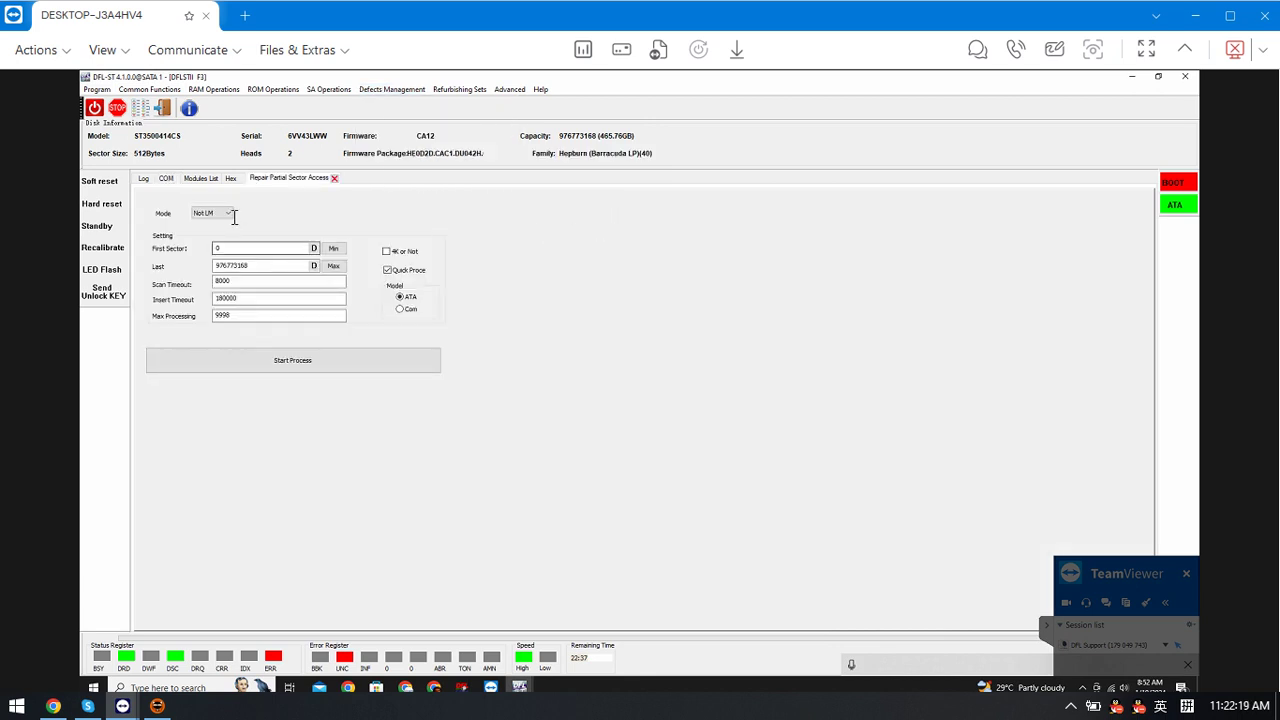
Step: Start the partial sector repair and follow the log as it clears the NG list and adds LBA 7001880
left_click(309, 363)
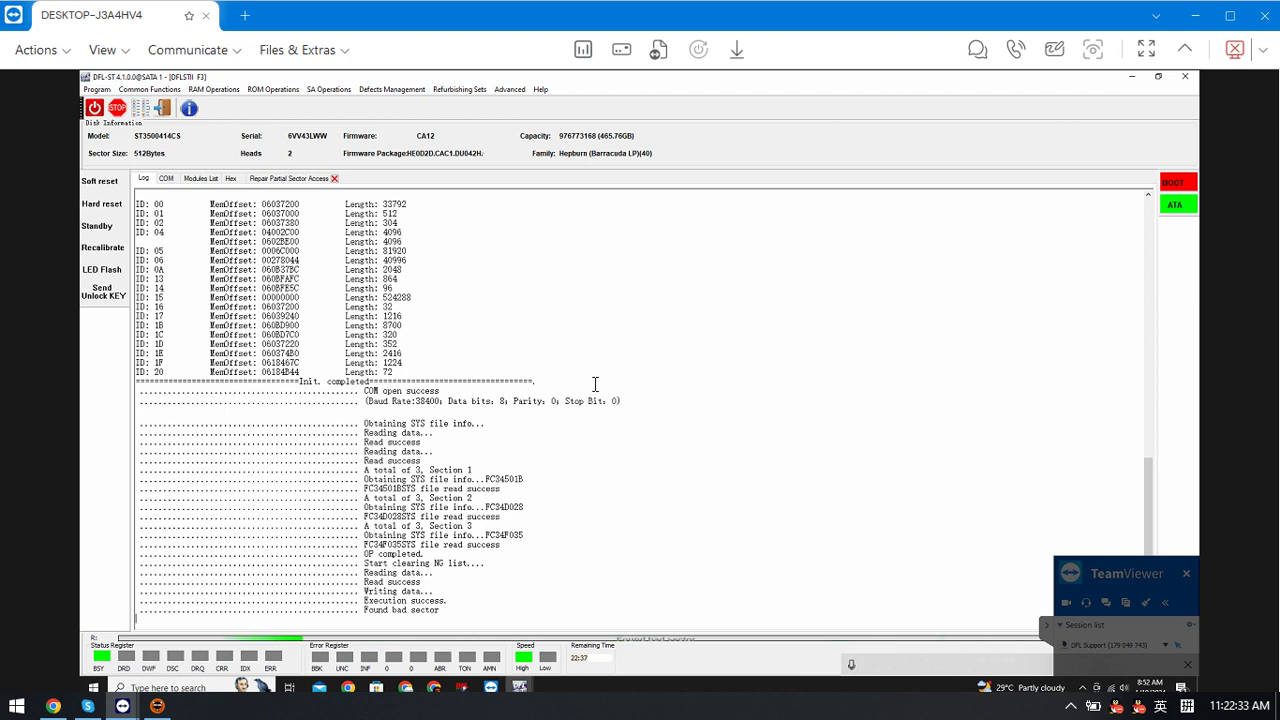
scroll(500, 550, "up", 1)
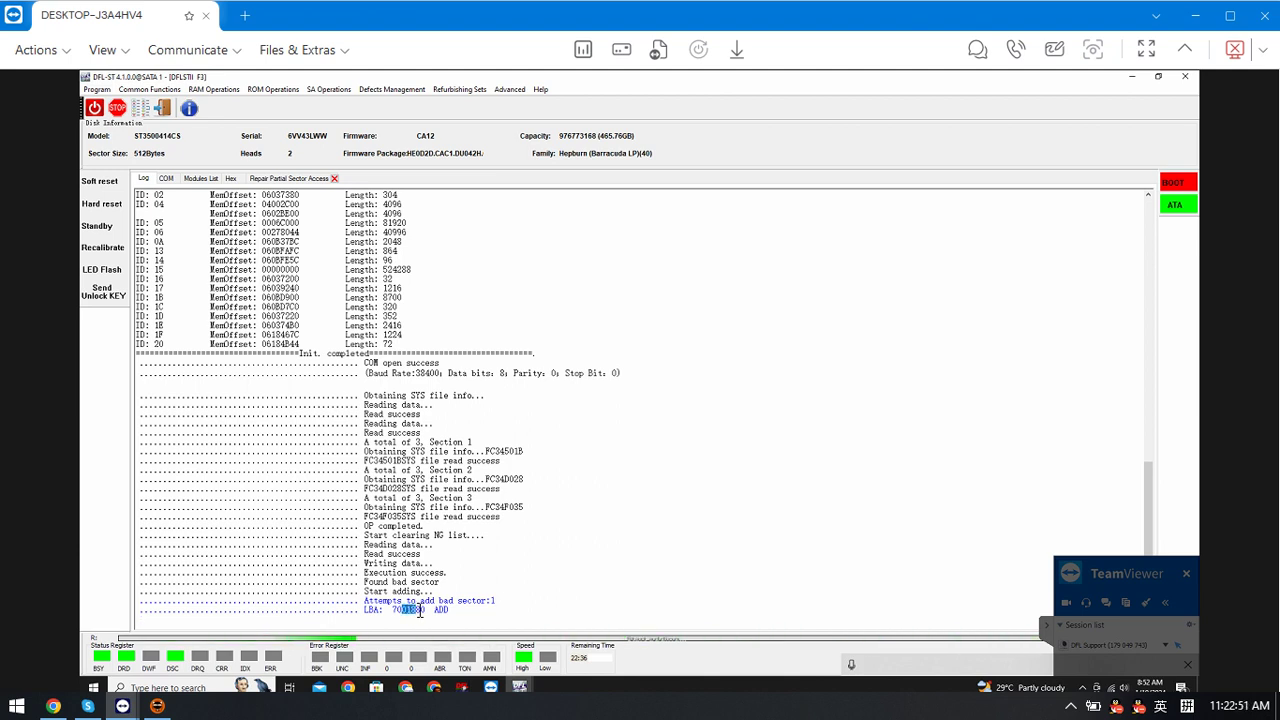
left_click(403, 611)
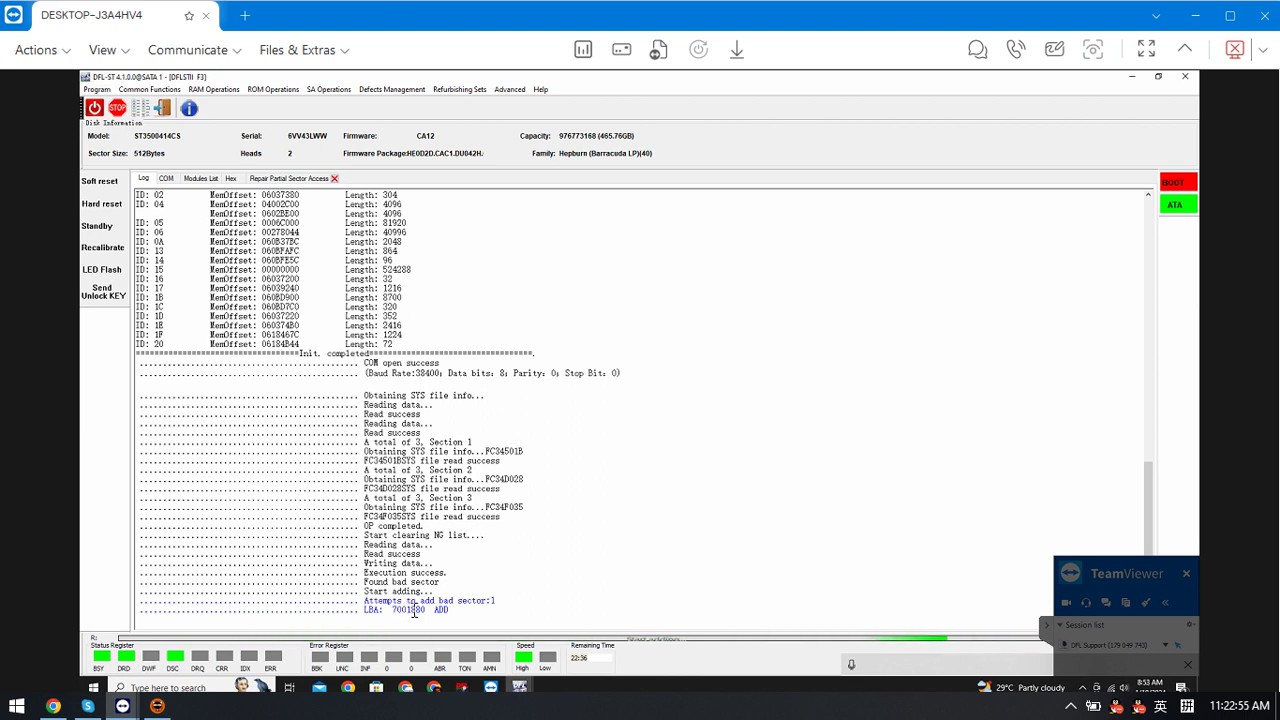
Step: Select the bad-sector LBA in the log while the repair adds LBA 7001880 through 7001884
left_click_drag(424, 612, 410, 611)
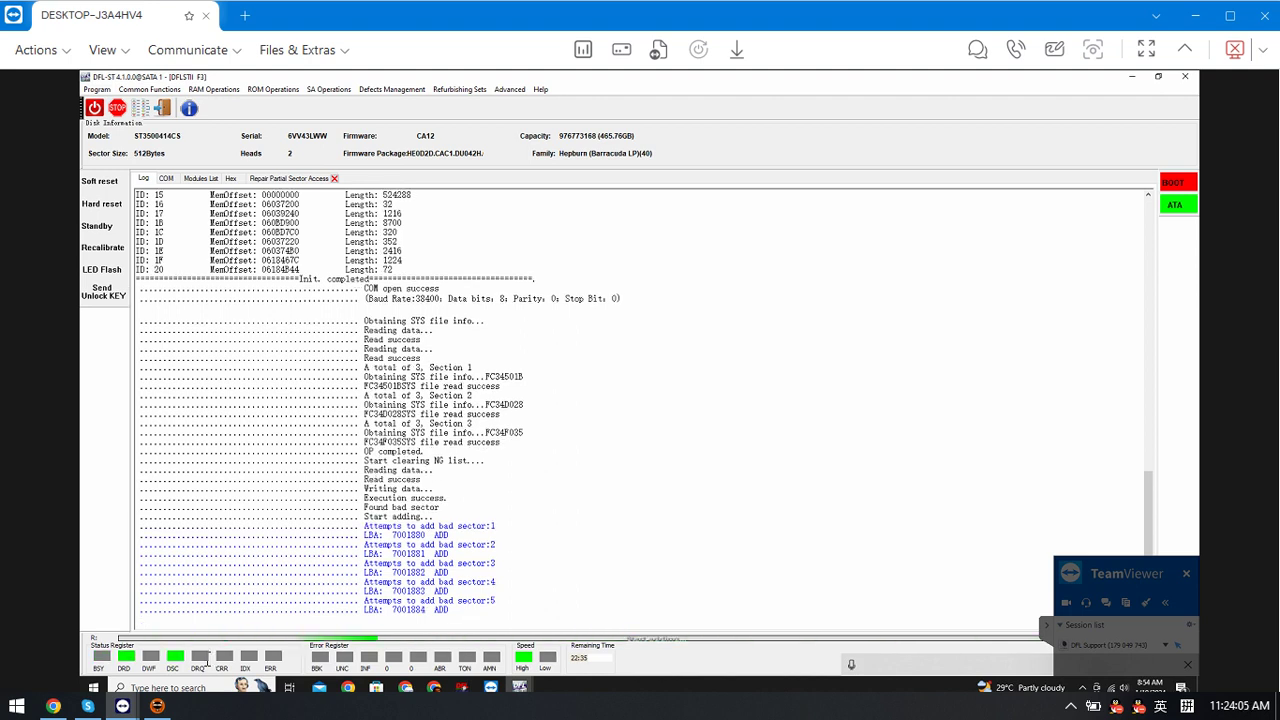
mouse_move(125, 706)
Step: Bring the SATA 1 window forward from the taskbar and restore it from maximized
mouse_move(522, 689)
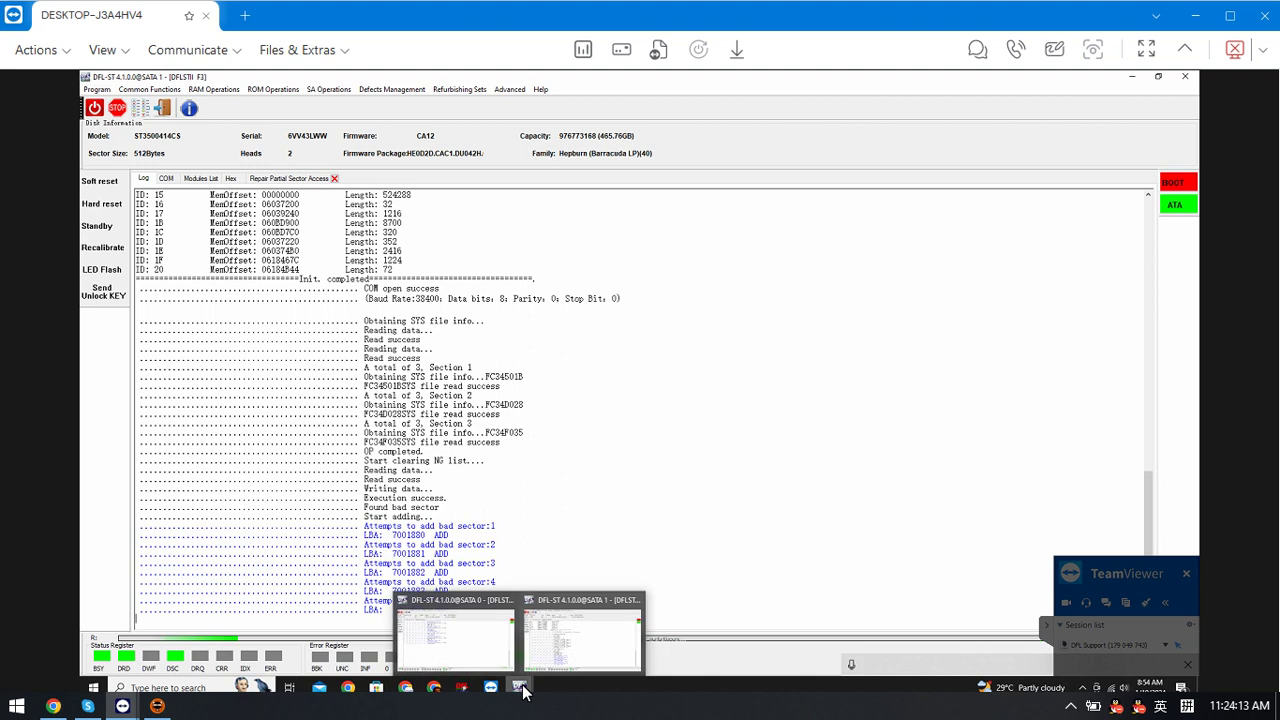
left_click(597, 643)
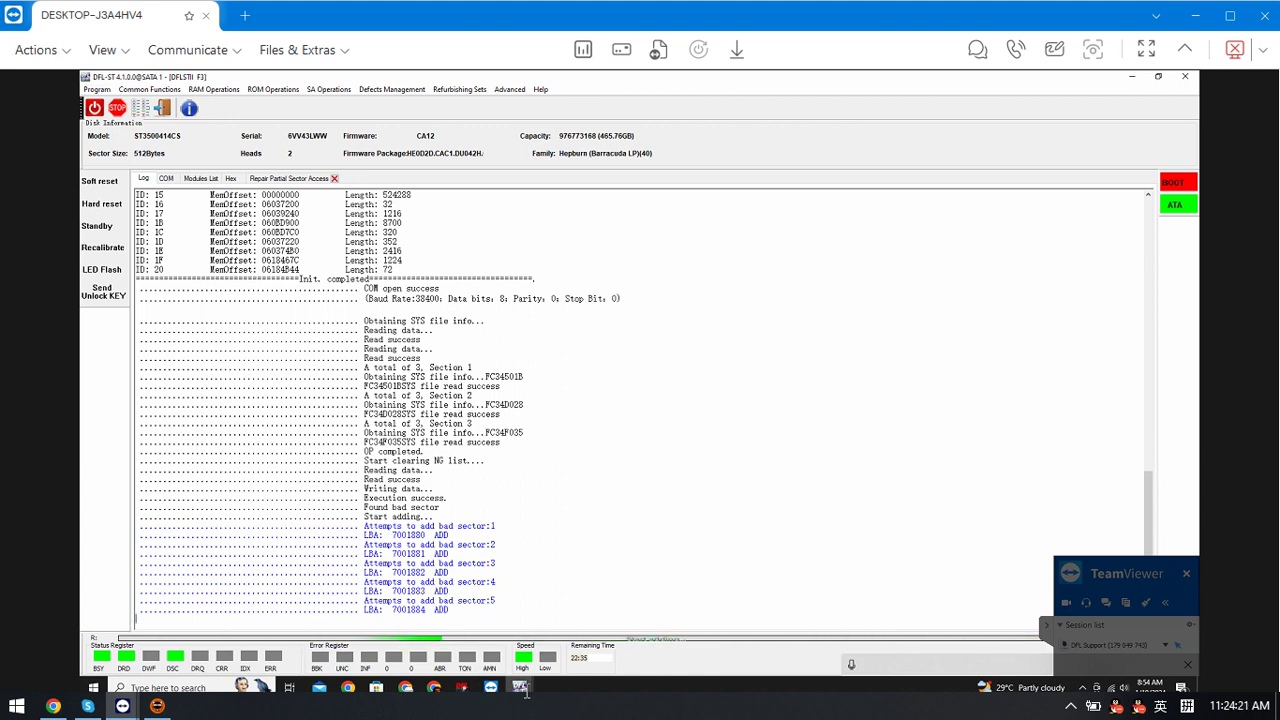
mouse_move(540, 683)
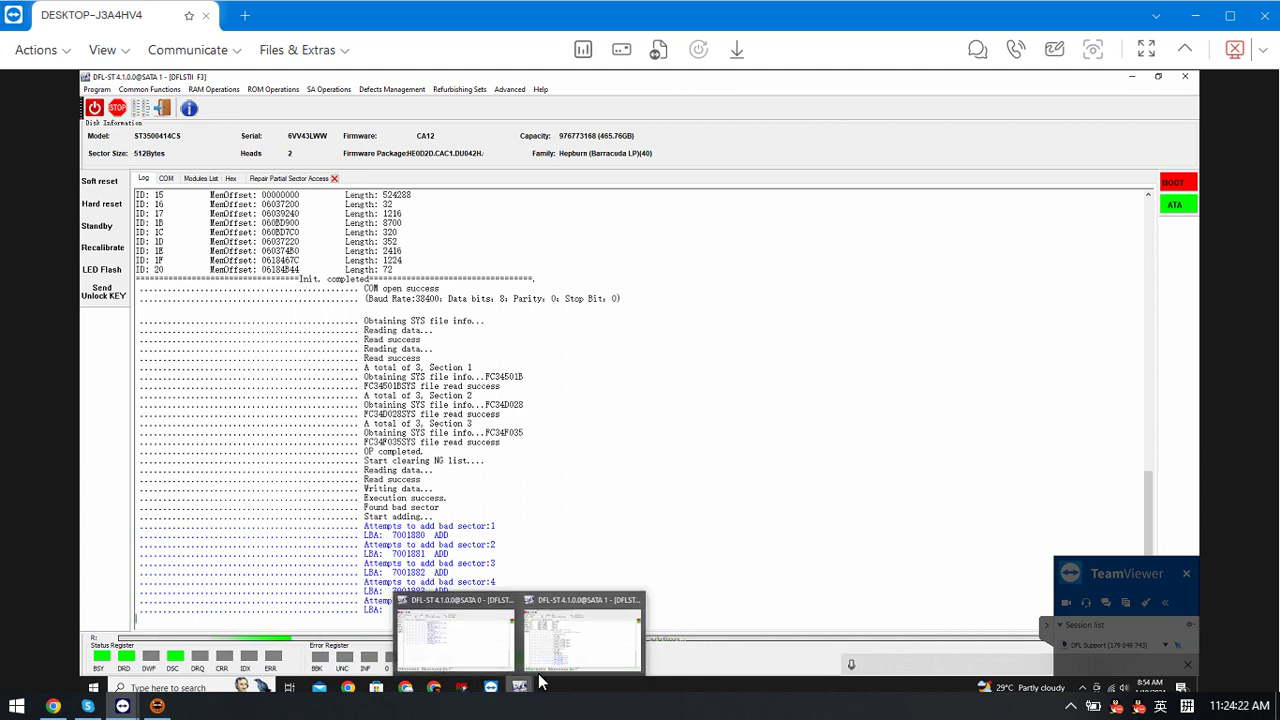
left_click(583, 627)
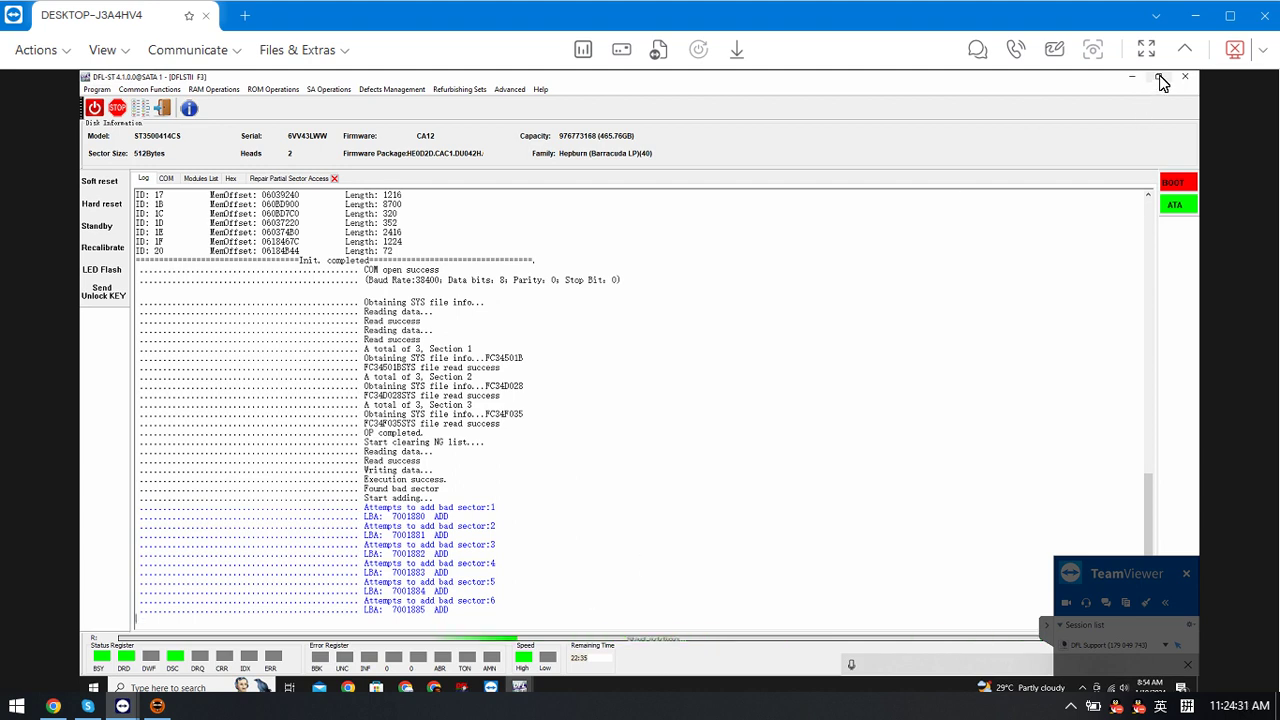
double_click(1106, 93)
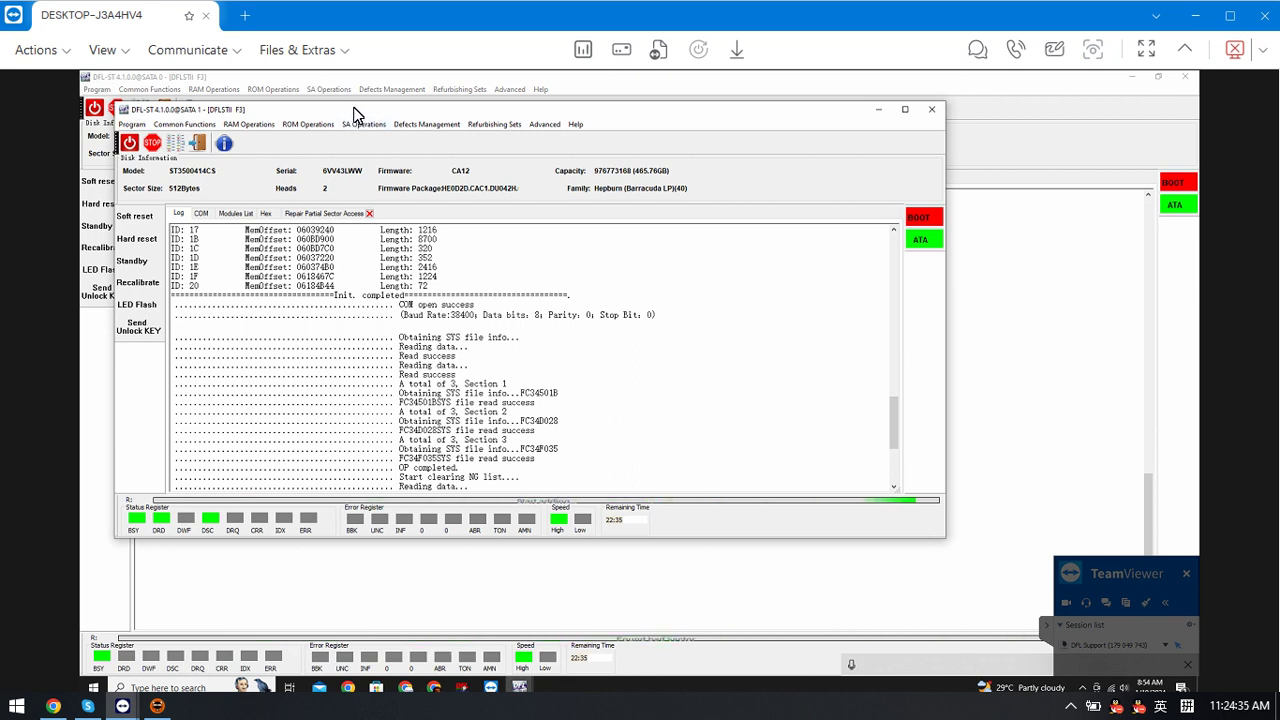
Step: Move the SATA 1 window to the right beside SATA 0 and make it taller
left_click_drag(658, 151, 775, 110)
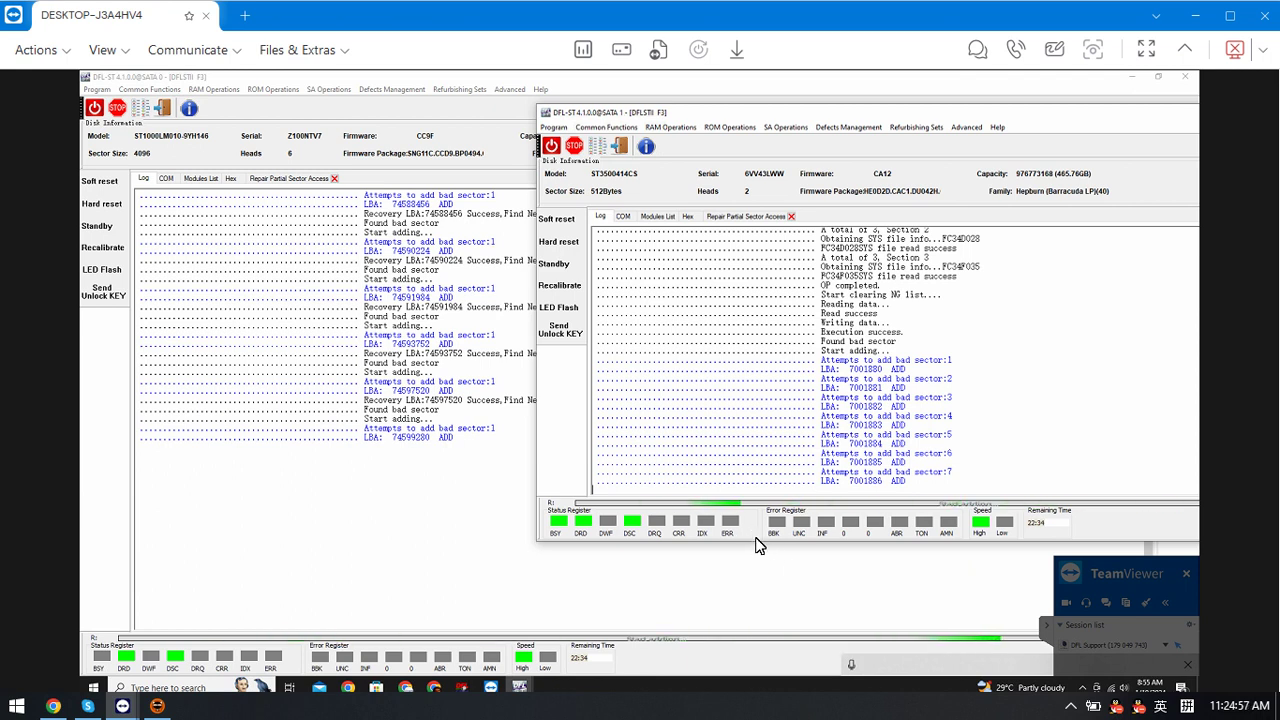
left_click_drag(754, 546, 753, 640)
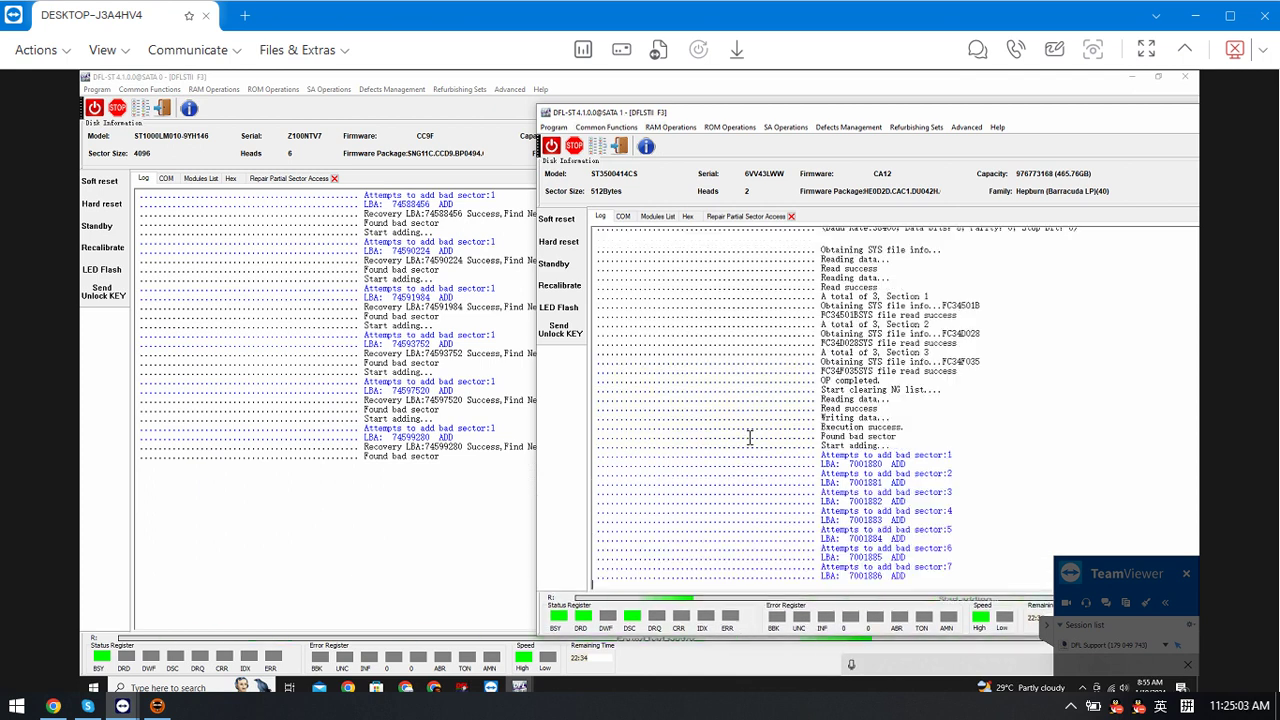